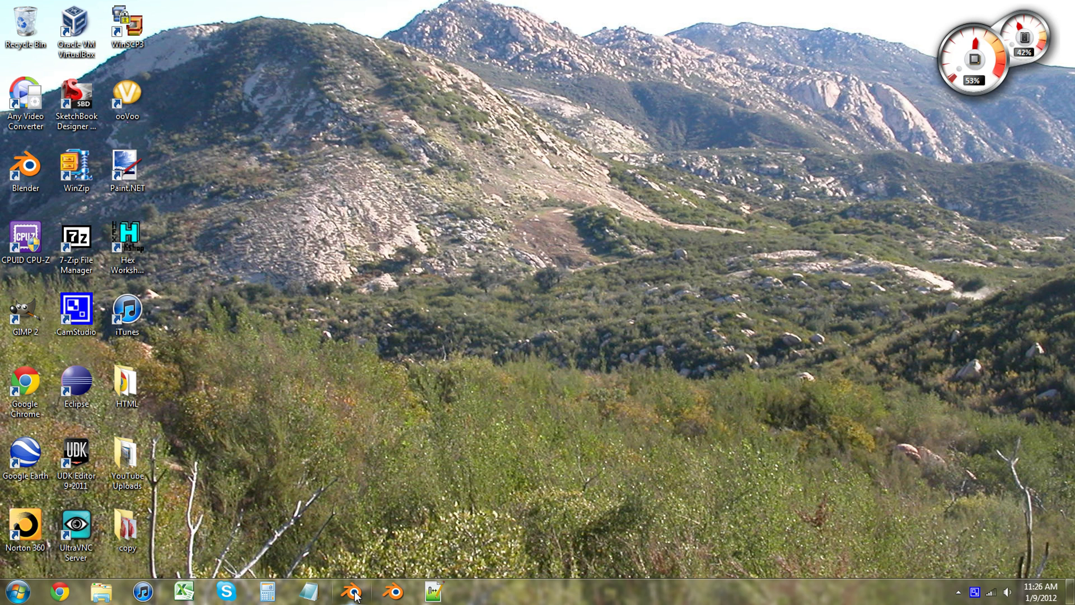
# Launch Blender, dismiss the splash screen, and delete the default cube from the scene
pyautogui.click(354, 594)
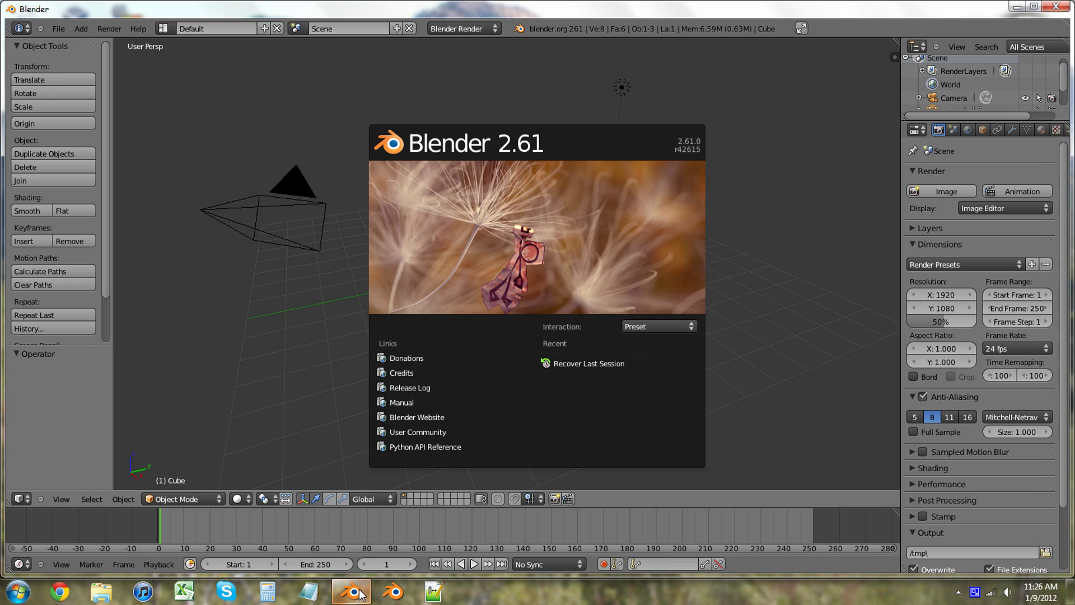
pyautogui.click(599, 177)
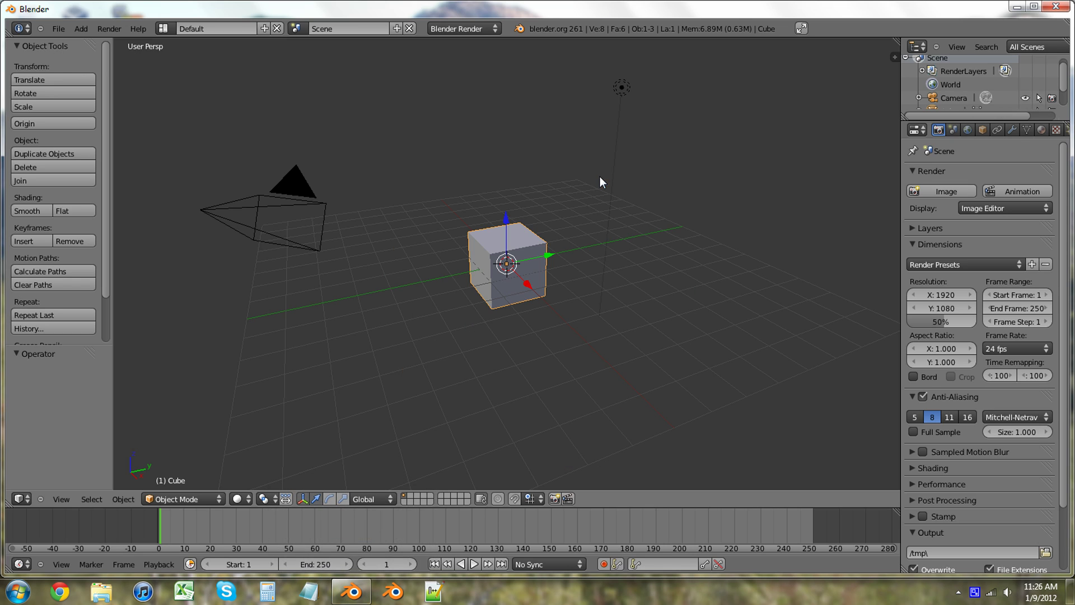
pyautogui.click(802, 29)
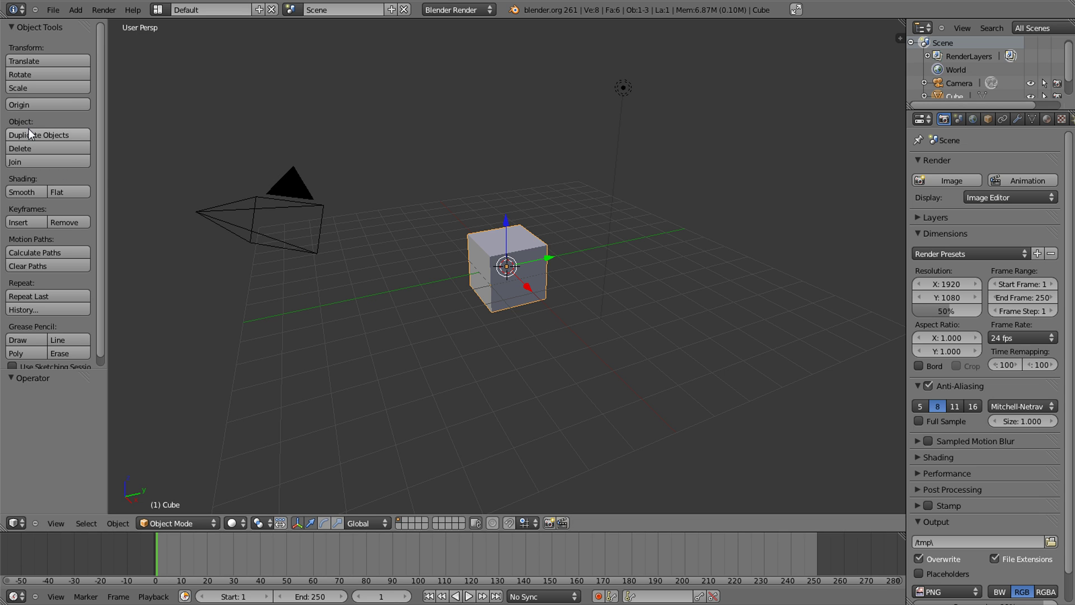
pyautogui.click(918, 233)
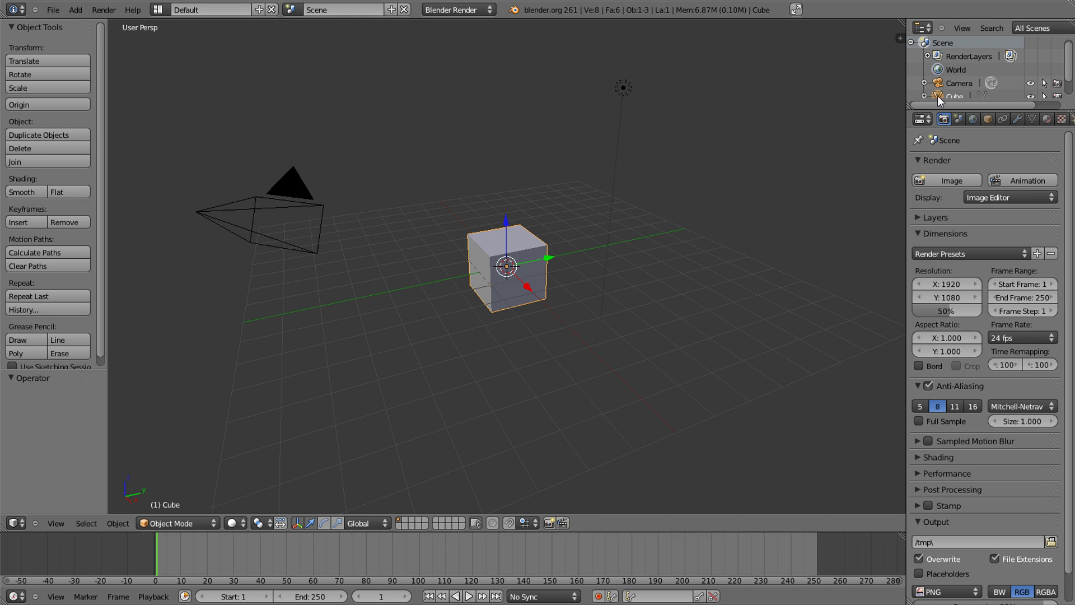
pyautogui.press('x')
pyautogui.click(529, 191)
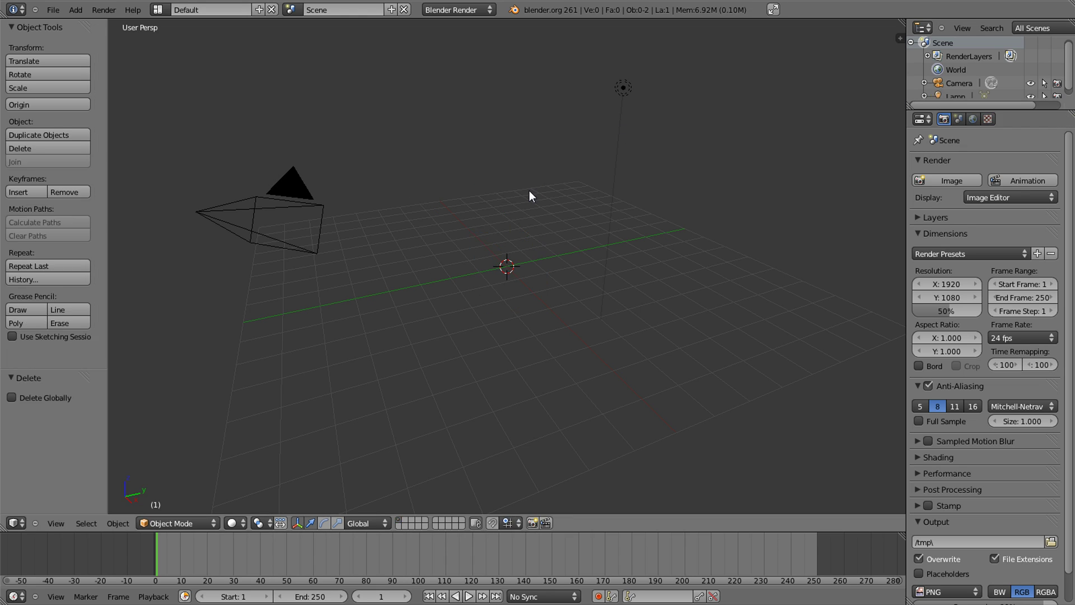
# Check in the user preferences whether the ANT Landscape add-on in the Add Mesh category is enabled
pyautogui.click(59, 14)
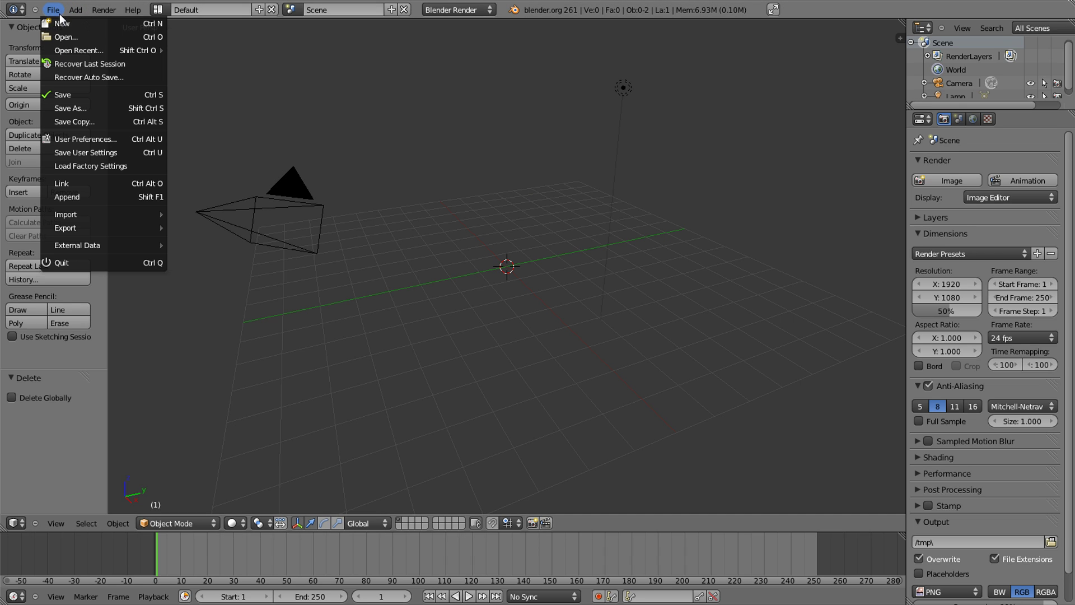
pyautogui.click(87, 140)
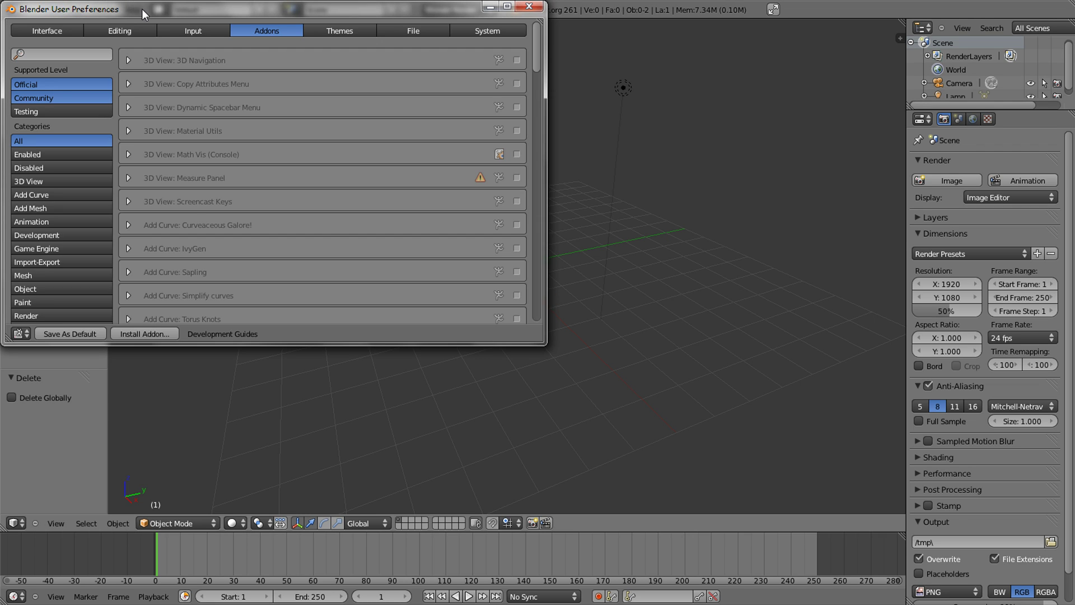
pyautogui.moveTo(142, 9)
pyautogui.mouseDown()
pyautogui.moveTo(287, 77)
pyautogui.moveTo(368, 100)
pyautogui.mouseUp()
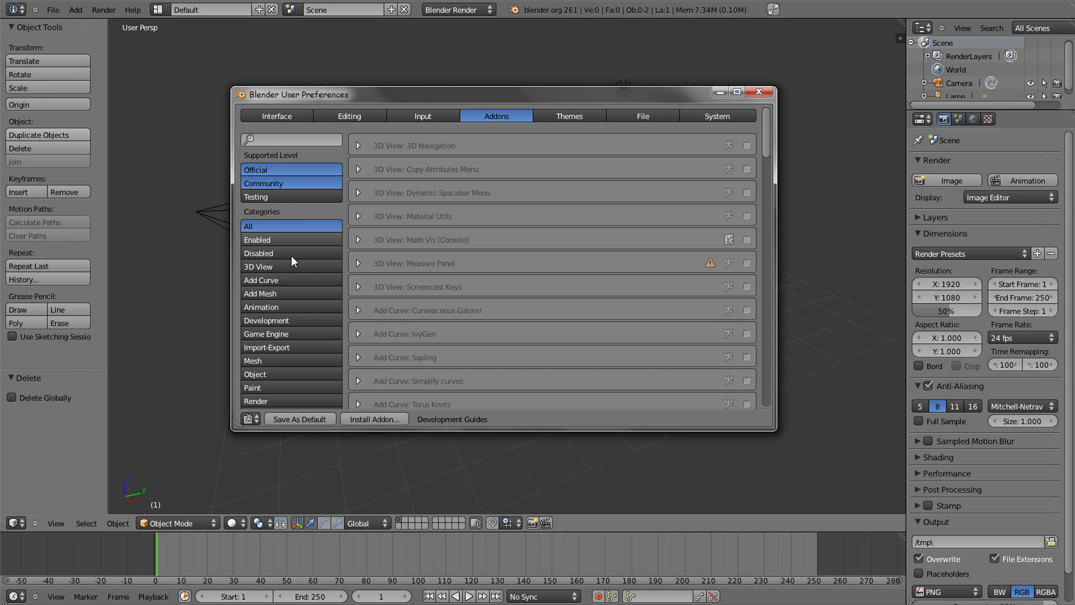
pyautogui.click(271, 297)
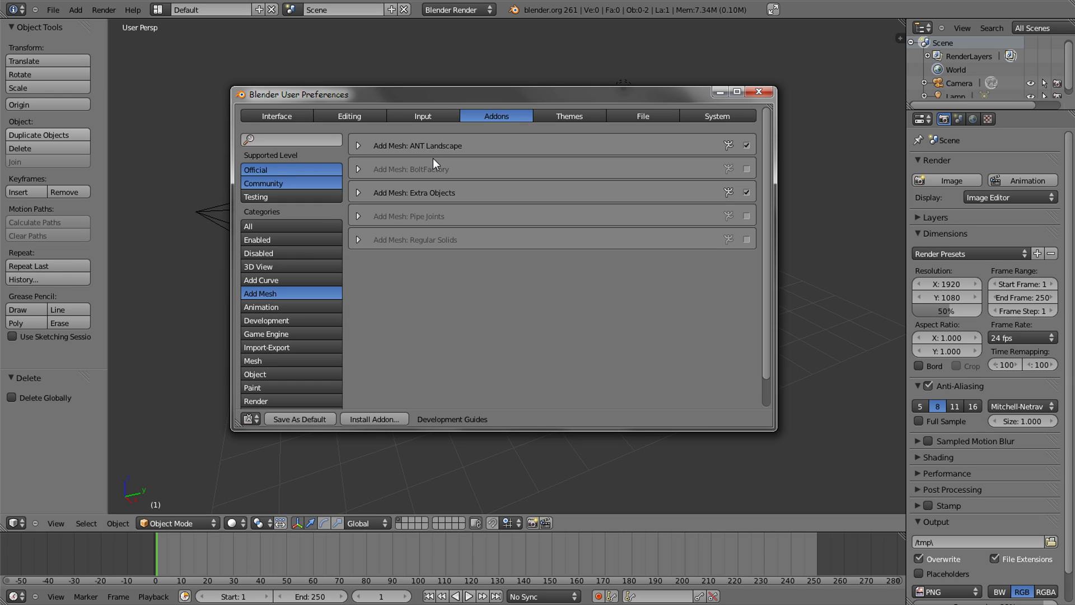
pyautogui.click(751, 95)
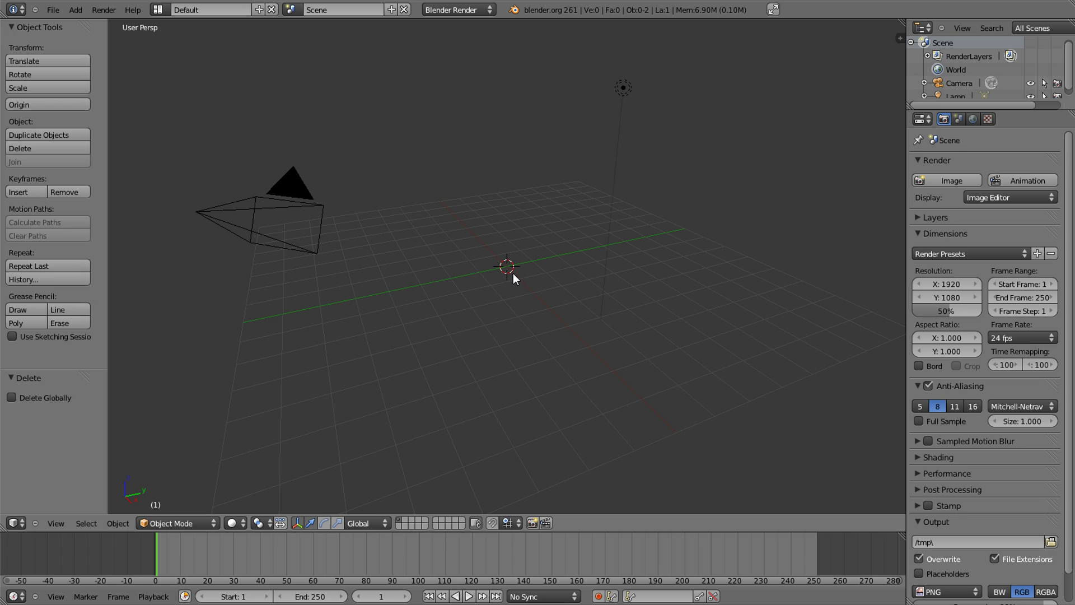
# Add a Landscape mesh at the 3D cursor
pyautogui.hotkey('shift', 'a')
pyautogui.moveTo(513, 273)
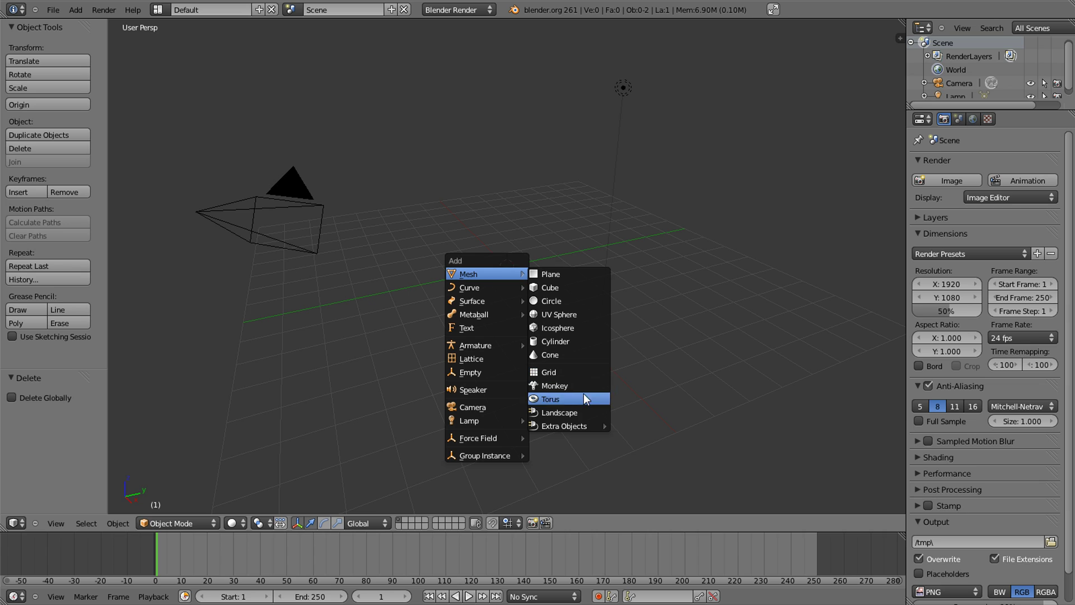
pyautogui.moveTo(570, 428)
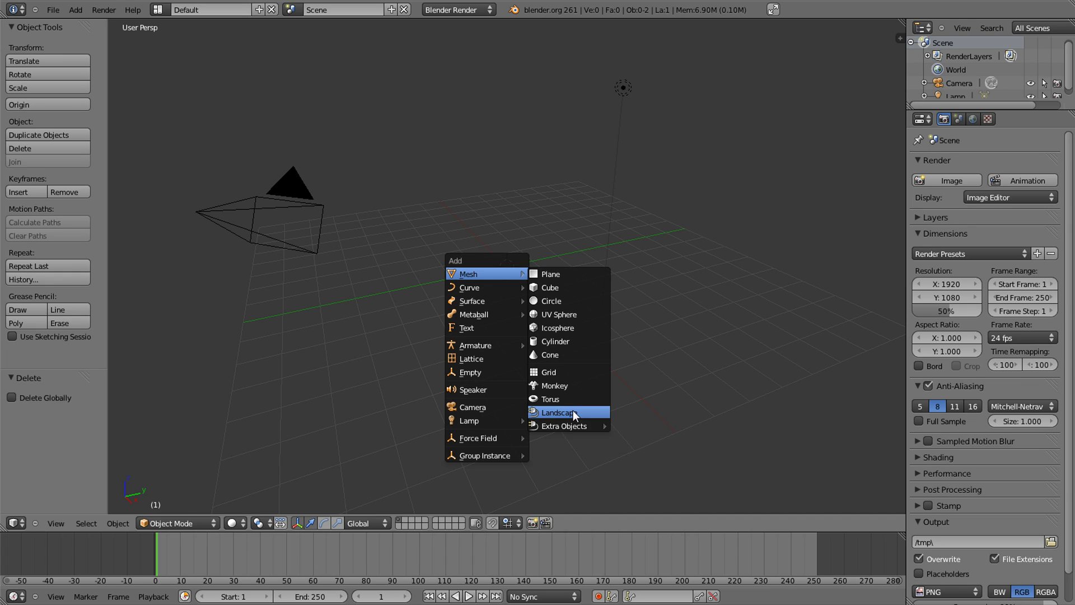
pyautogui.click(573, 412)
pyautogui.scroll(5, 586, 289)
pyautogui.moveTo(586, 288); pyautogui.dragTo(600, 341, button='middle')
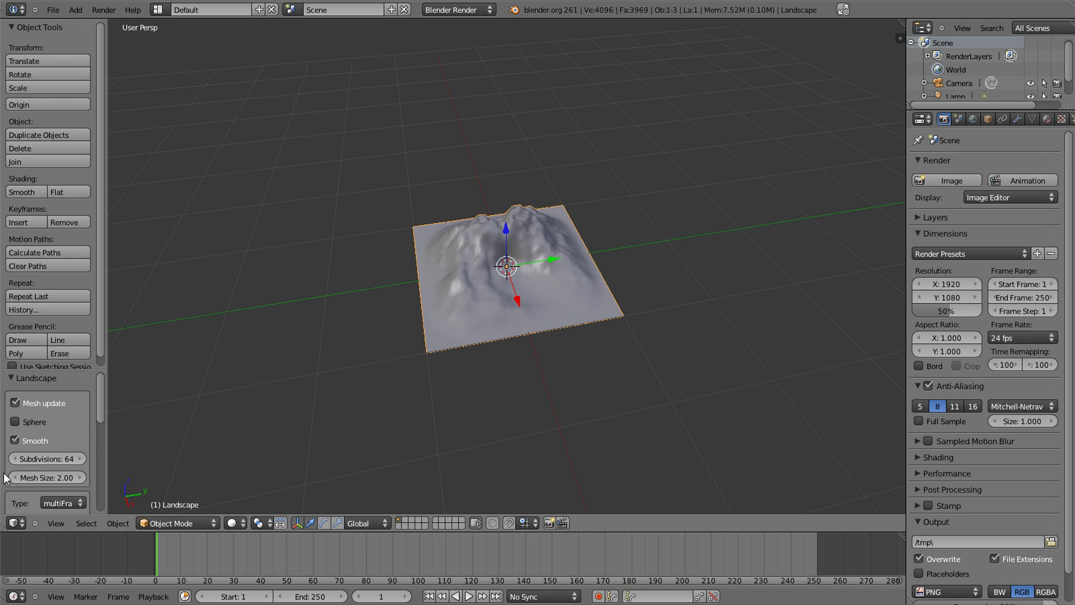
# Set the landscape's noise type to fBm
pyautogui.scroll(-4, 24, 459)
pyautogui.scroll(-6, 42, 421)
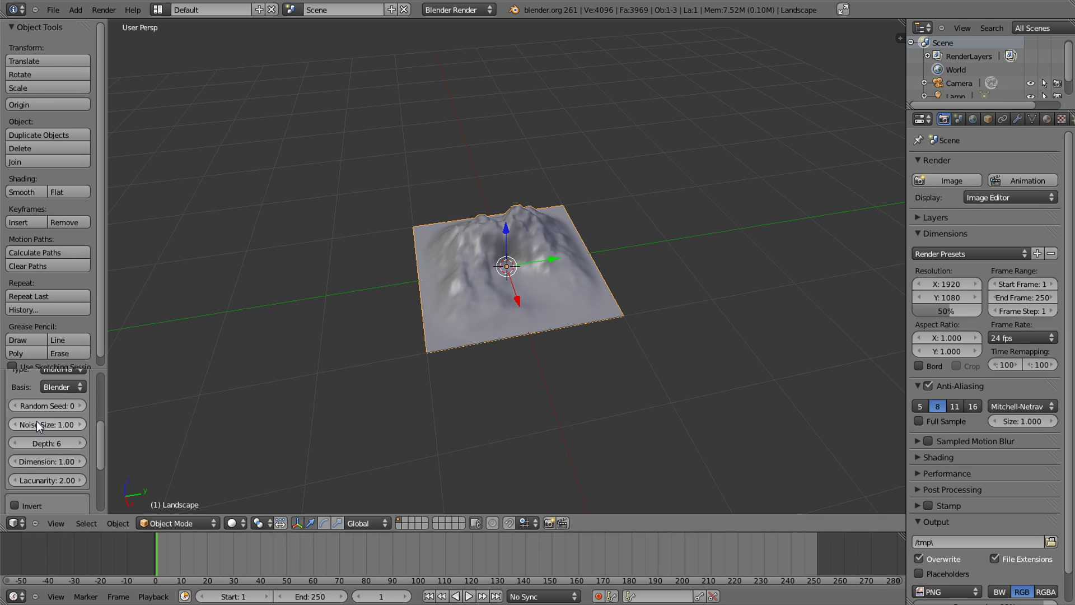
pyautogui.scroll(5, 44, 432)
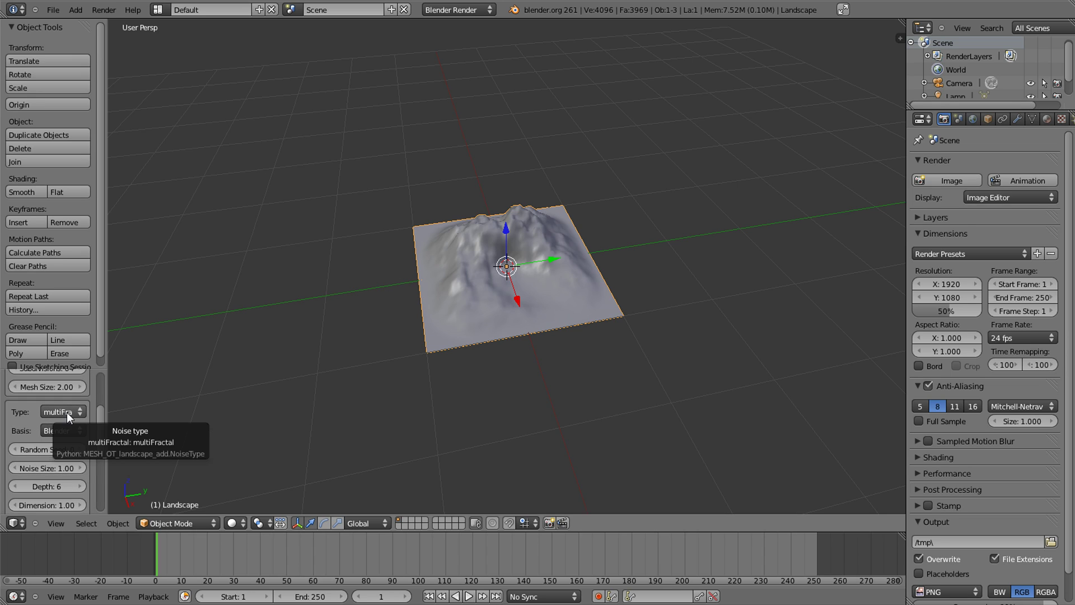
pyautogui.click(66, 412)
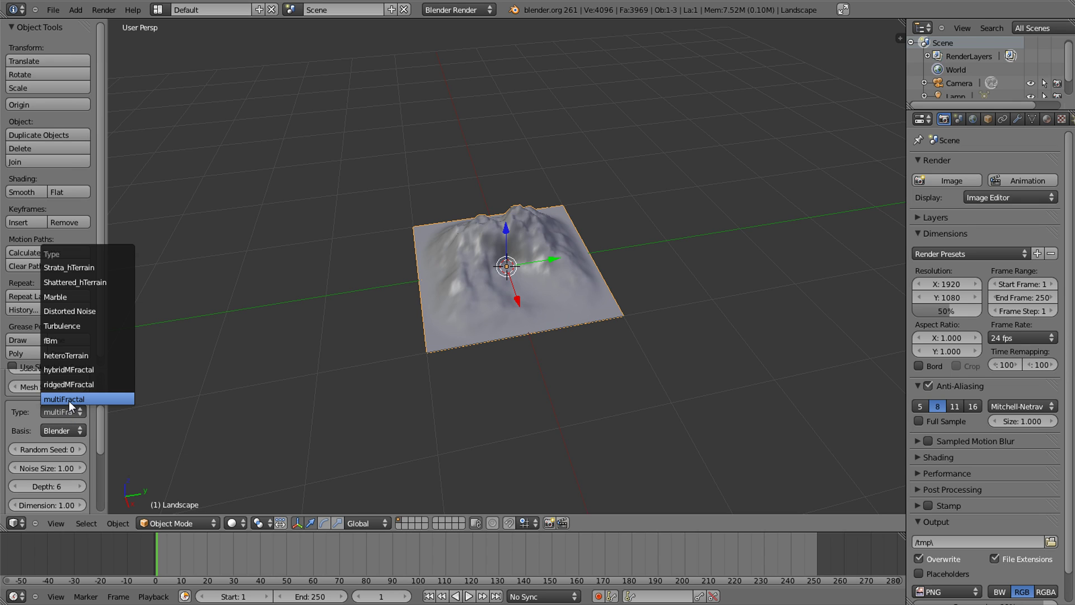
pyautogui.click(65, 340)
pyautogui.scroll(3, 679, 336)
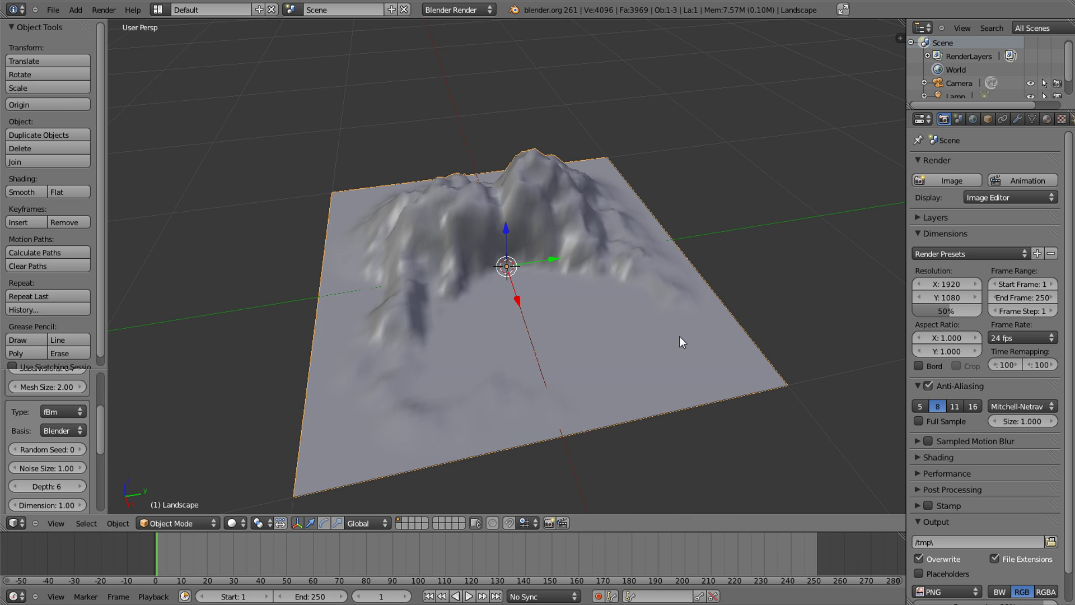
pyautogui.moveTo(680, 338); pyautogui.dragTo(633, 339, button='middle')
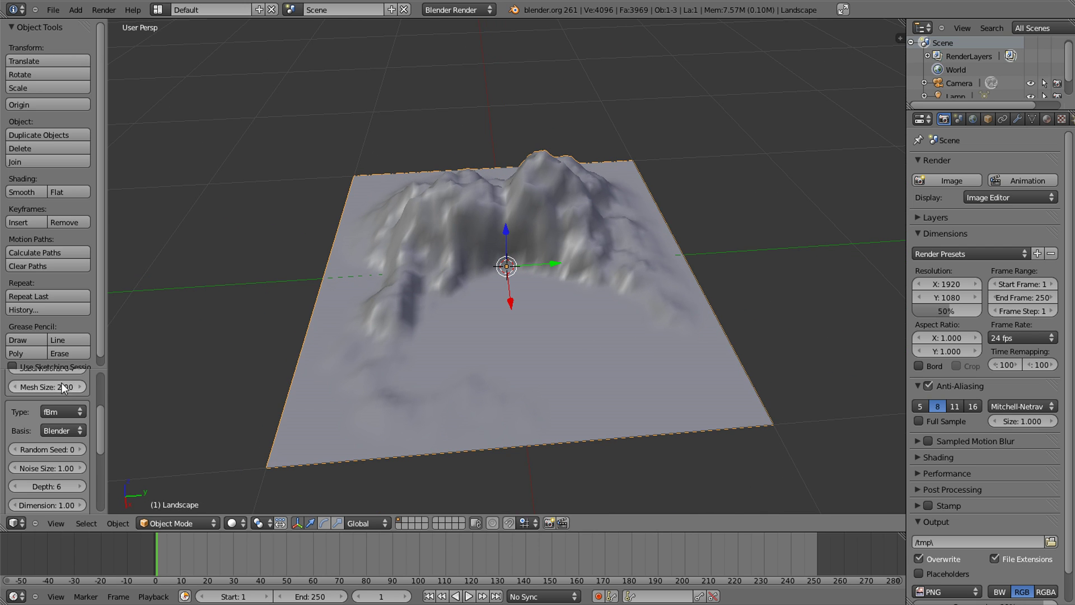
# Set the landscape mesh's subdivisions to 128
pyautogui.scroll(4, 47, 419)
pyautogui.click(56, 450)
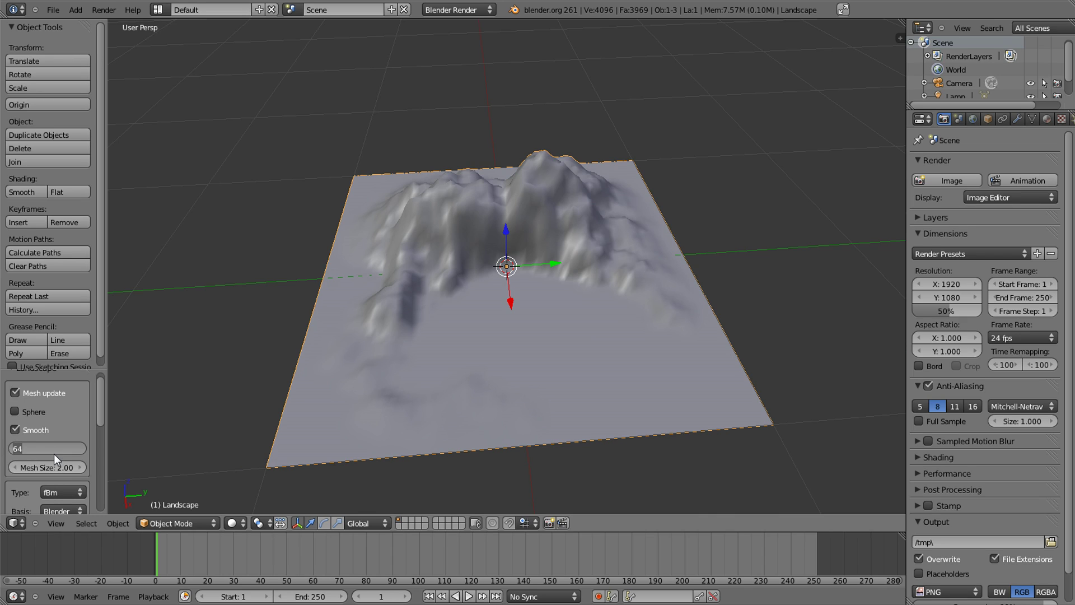
pyautogui.write('128')
pyautogui.press('Return')
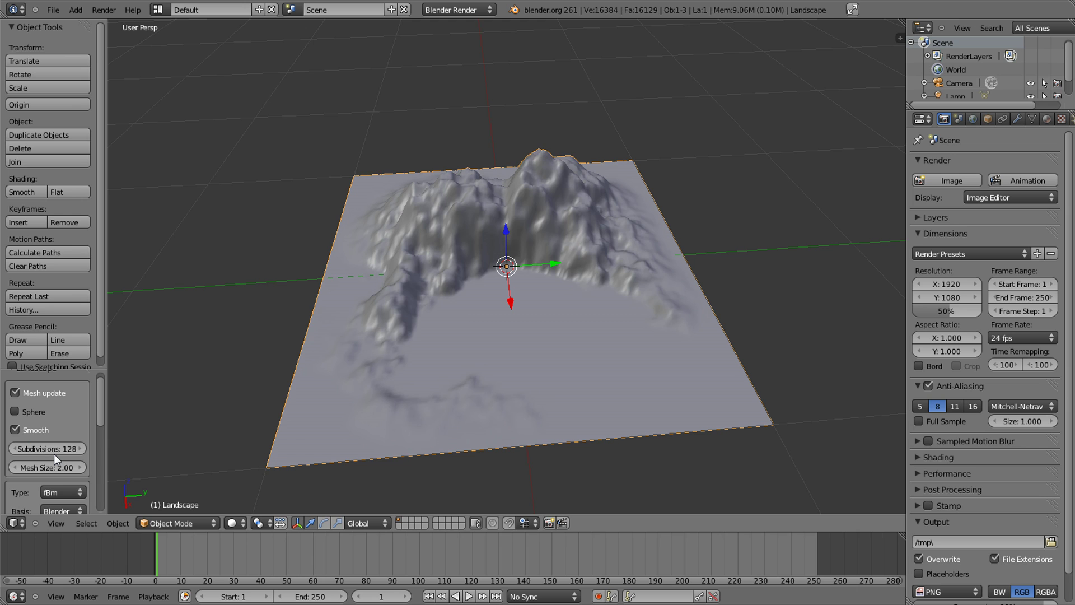
pyautogui.moveTo(479, 353); pyautogui.dragTo(3, 493, button='middle')
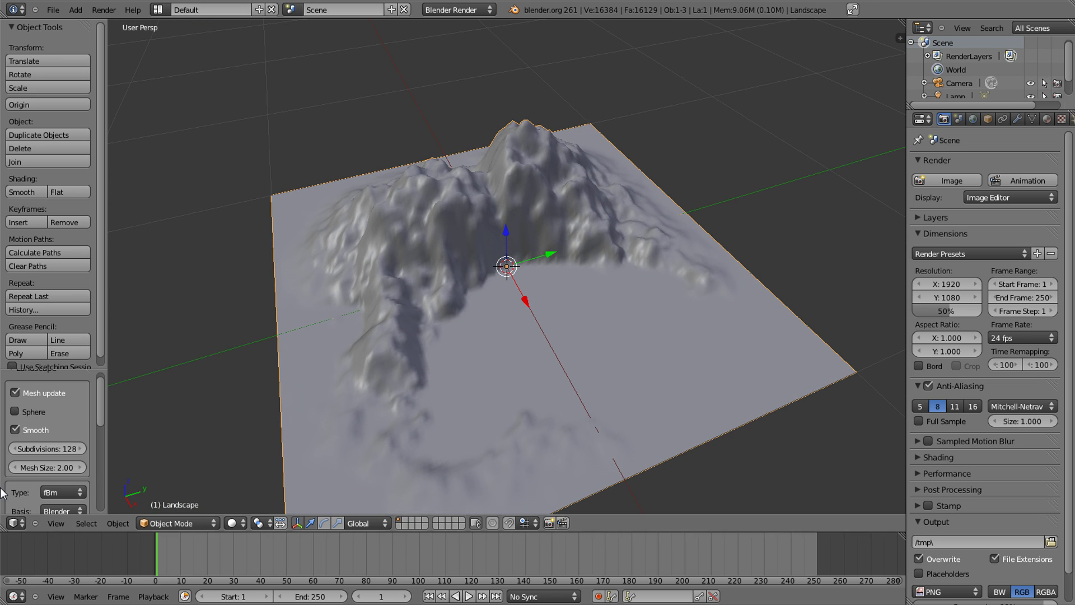
# Try a finer landscape mesh with 256 subdivisions and inspect the terrain detail
pyautogui.click(42, 449)
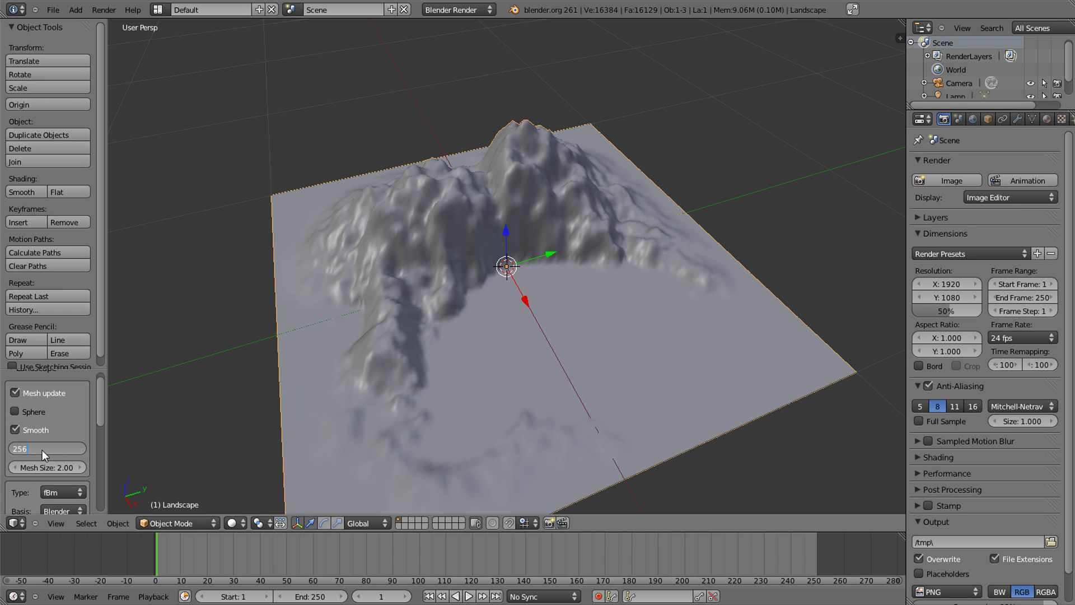
pyautogui.press('Return')
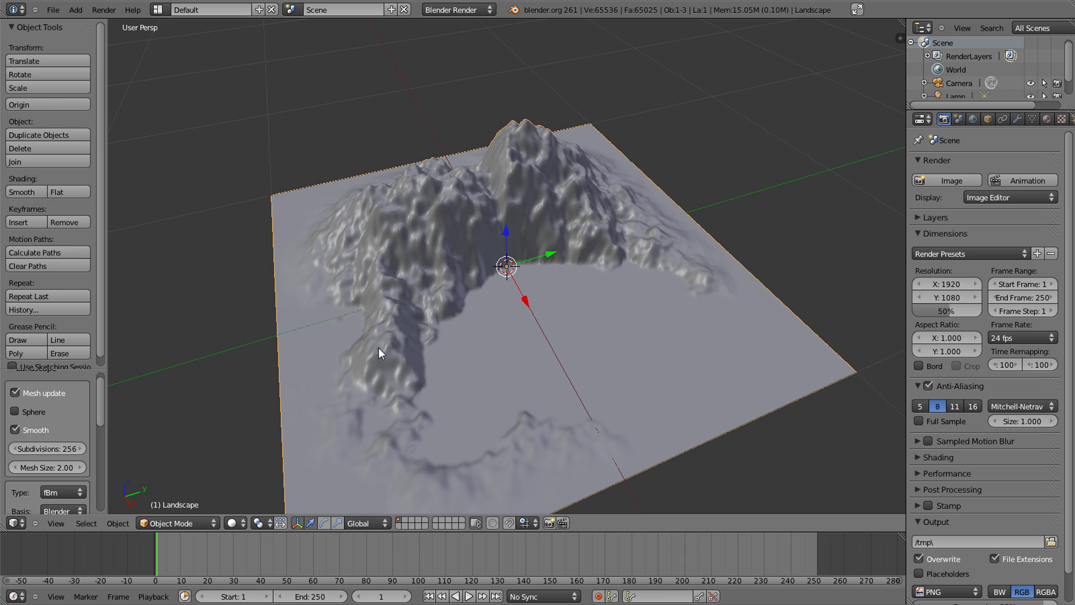
pyautogui.moveTo(540, 348); pyautogui.dragTo(437, 364, button='middle')
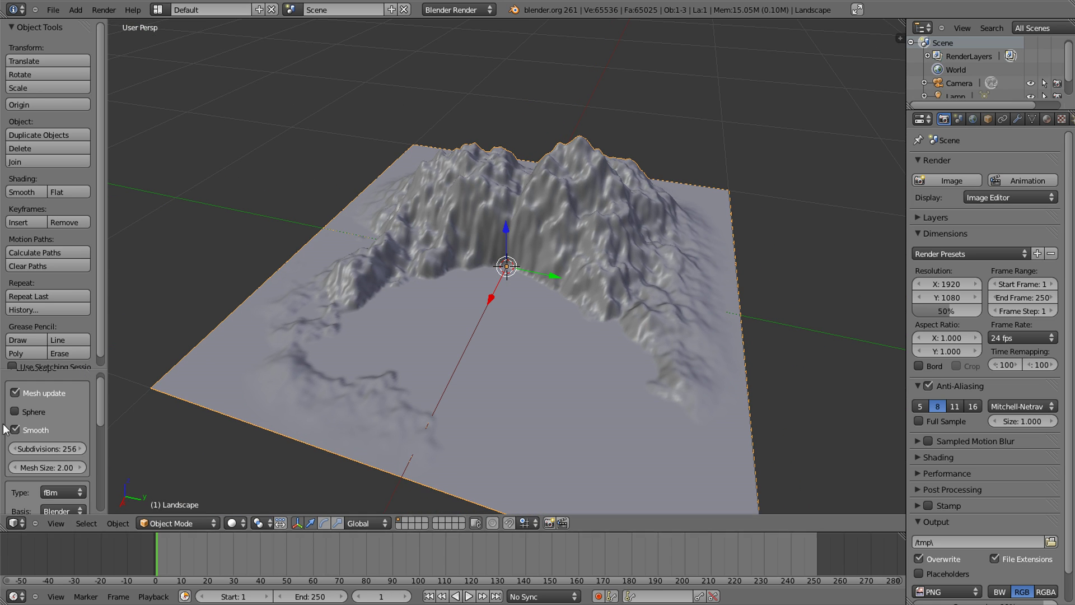
pyautogui.scroll(-4, 45, 456)
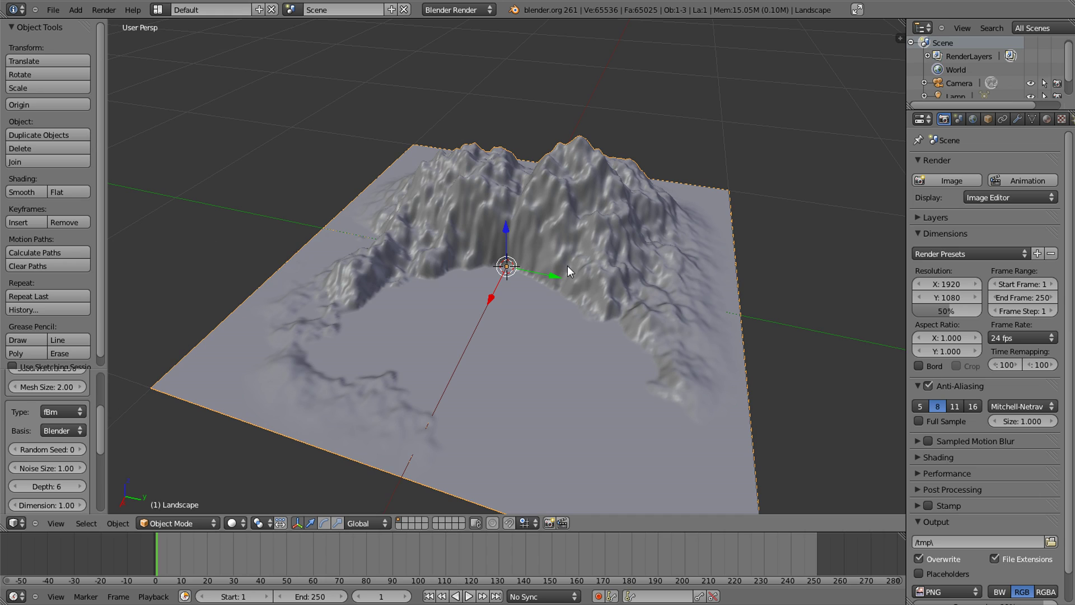
pyautogui.scroll(4, 53, 401)
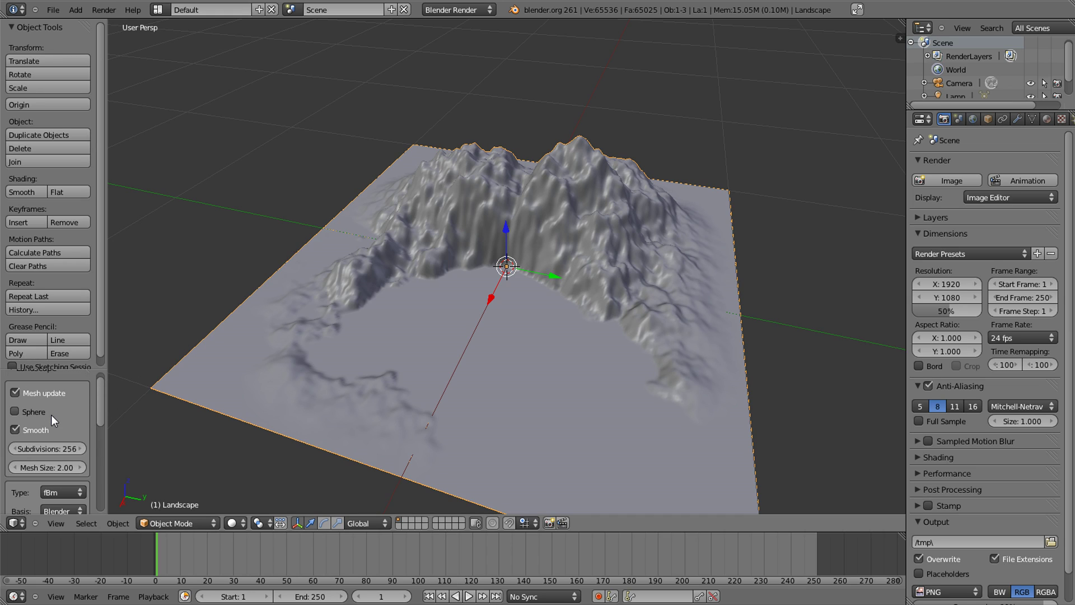
# Return the landscape mesh's subdivisions to 128
pyautogui.click(52, 448)
pyautogui.write('128')
pyautogui.press('Return')
# Raise the landscape's random seed one value at a time up to 10 to try different terrain shapes
pyautogui.scroll(-3, 44, 446)
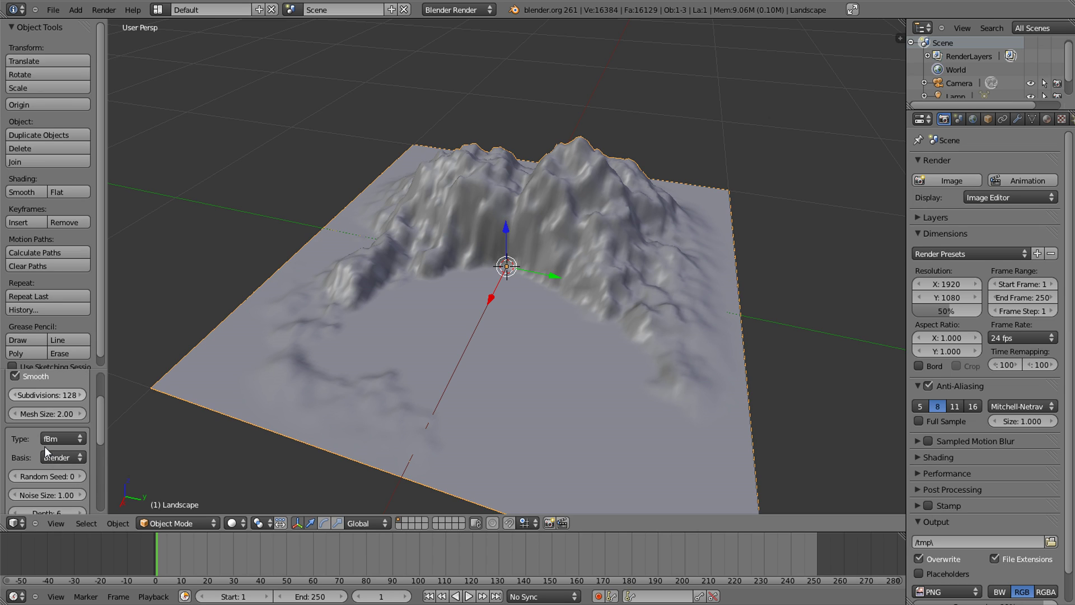
pyautogui.scroll(-2, 63, 474)
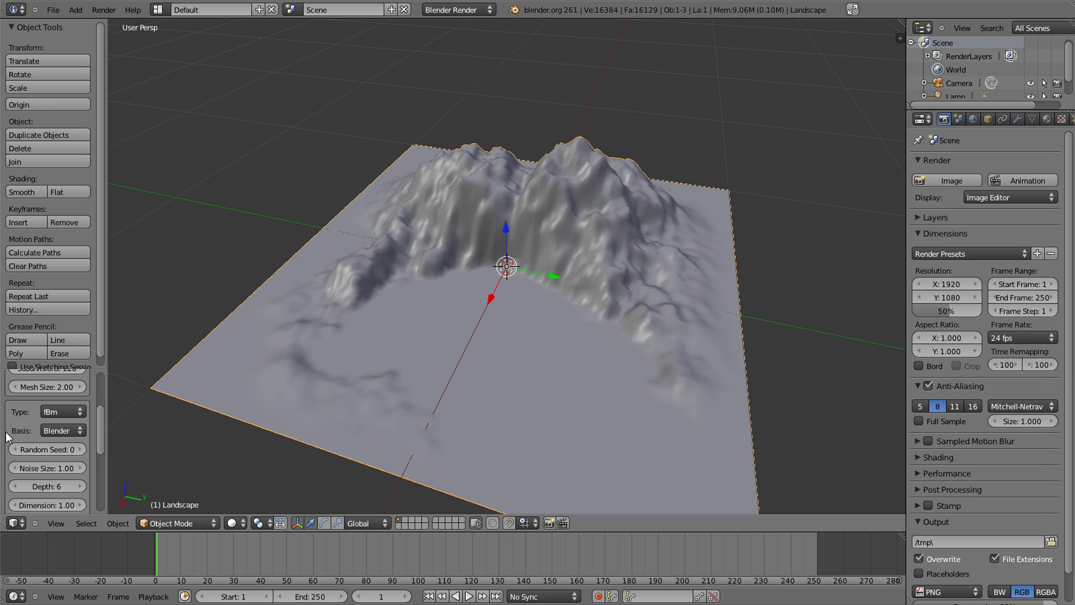
pyautogui.click(82, 449)
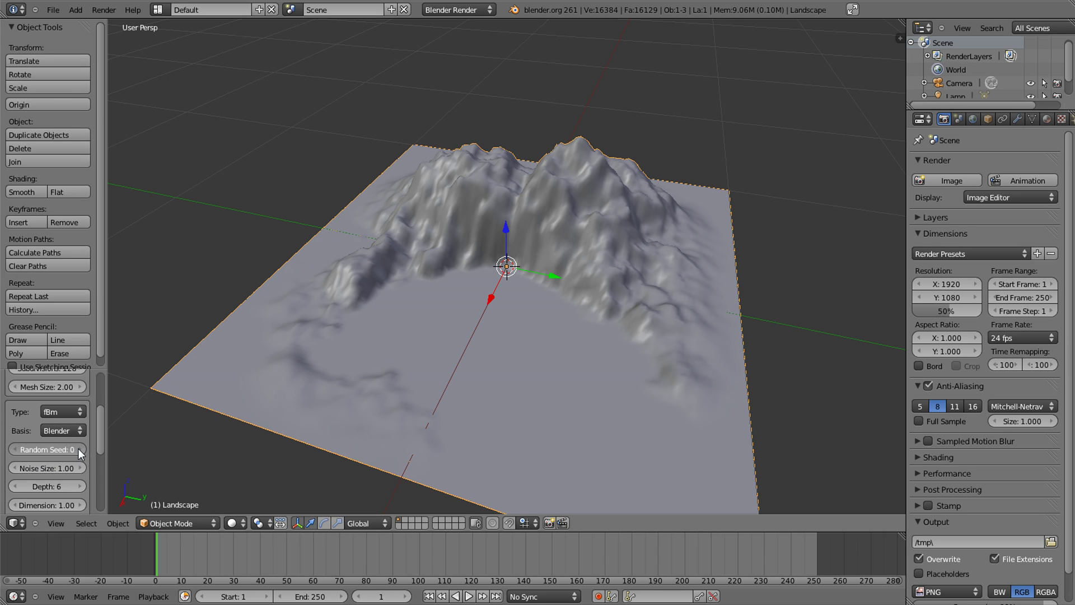
pyautogui.click(79, 450)
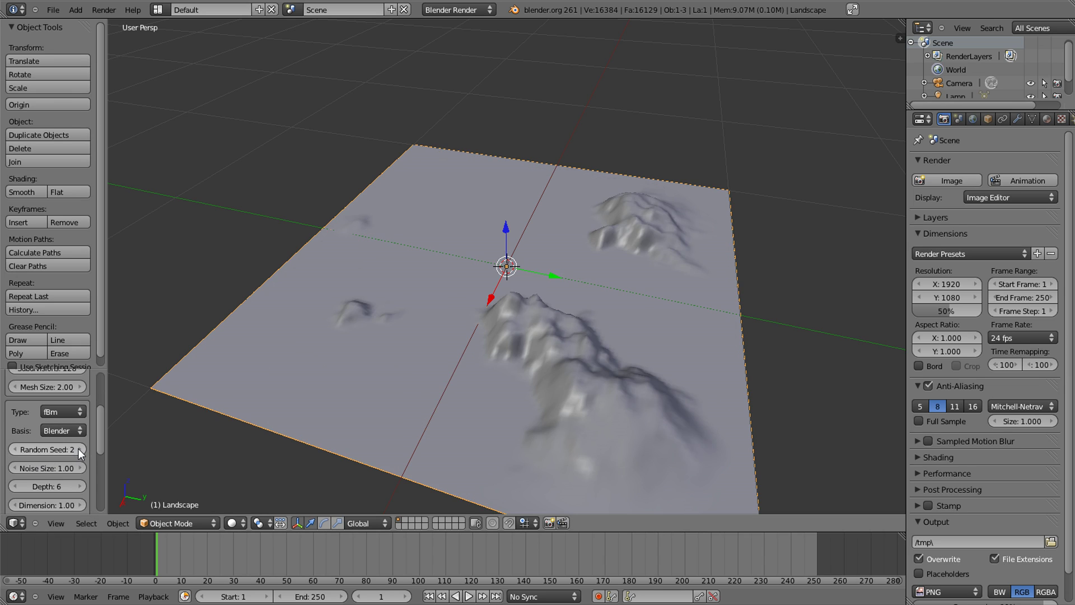
pyautogui.click(79, 450)
pyautogui.click(79, 449)
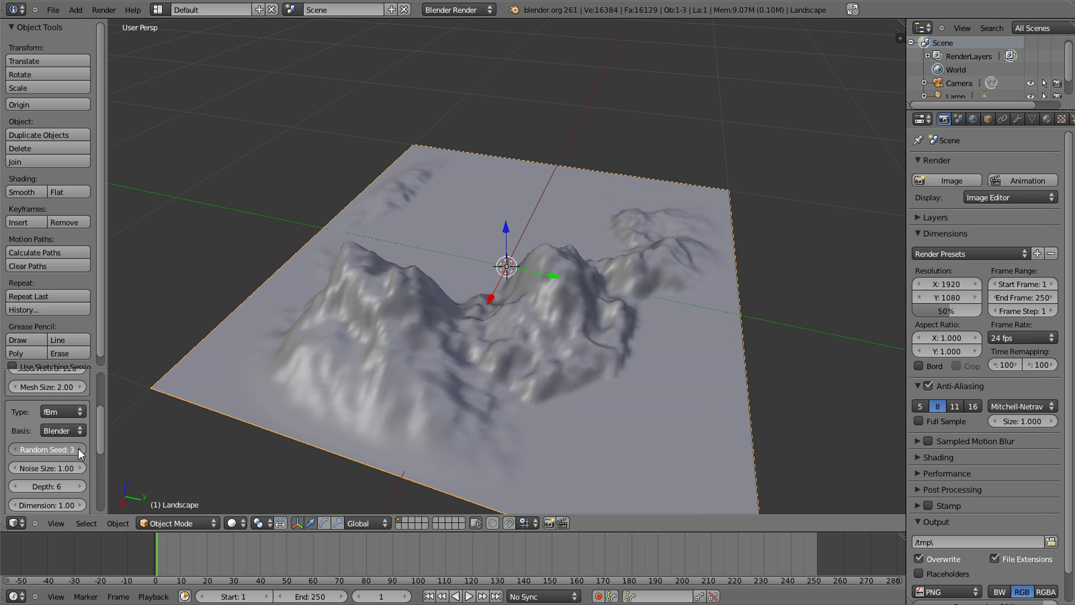
pyautogui.click(79, 450)
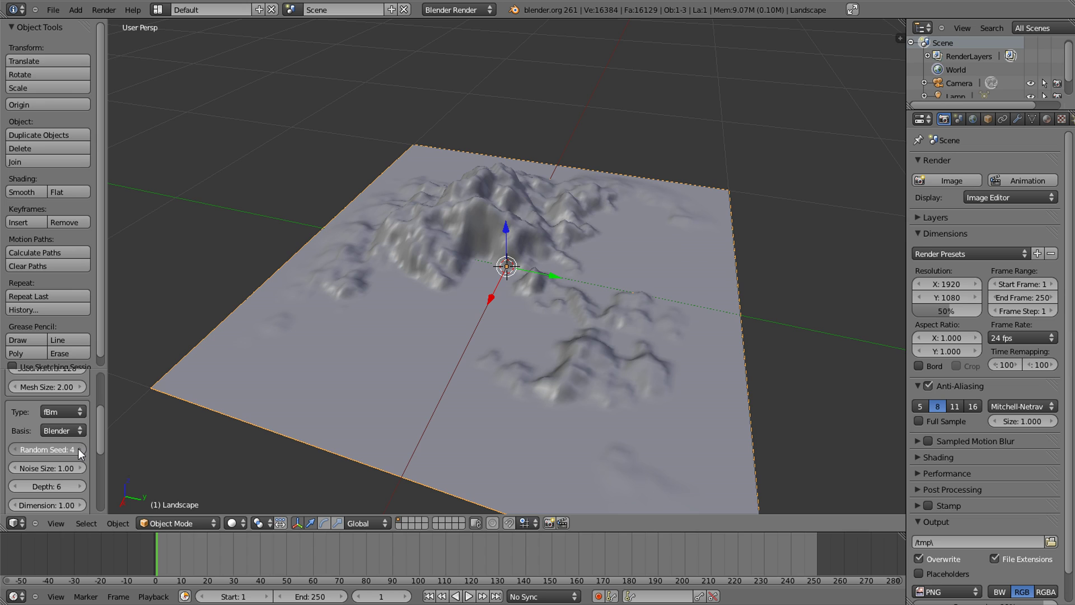
pyautogui.click(79, 450)
pyautogui.click(79, 450)
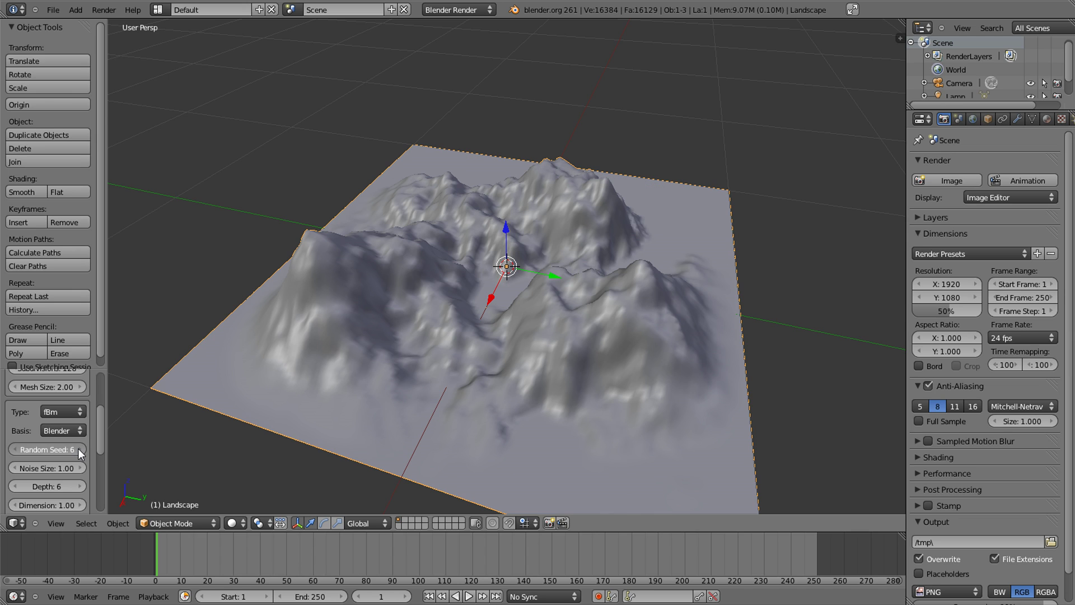
pyautogui.click(79, 450)
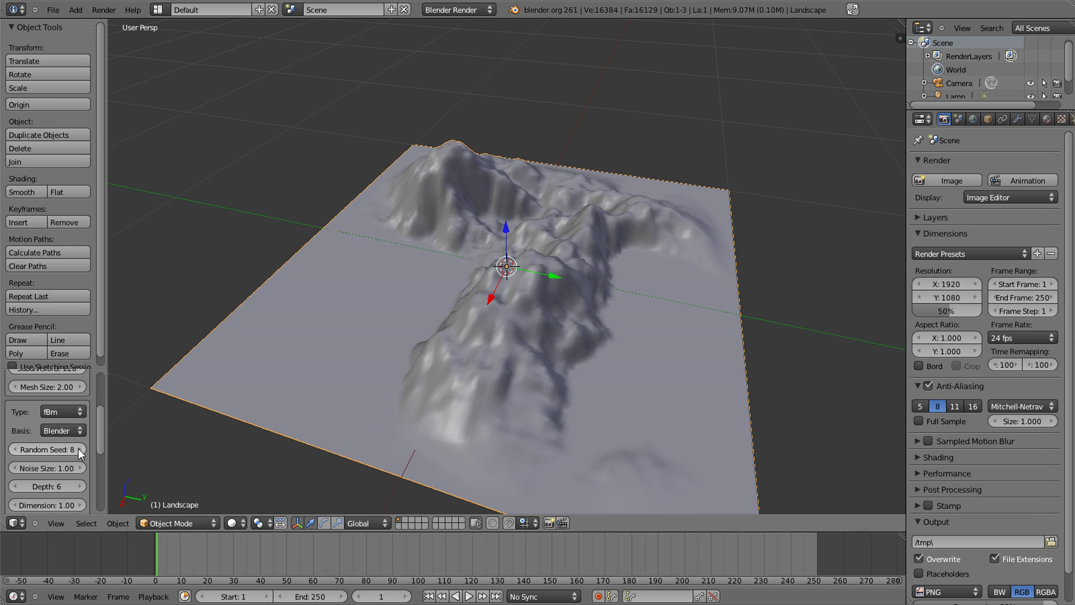
pyautogui.click(79, 449)
pyautogui.click(79, 450)
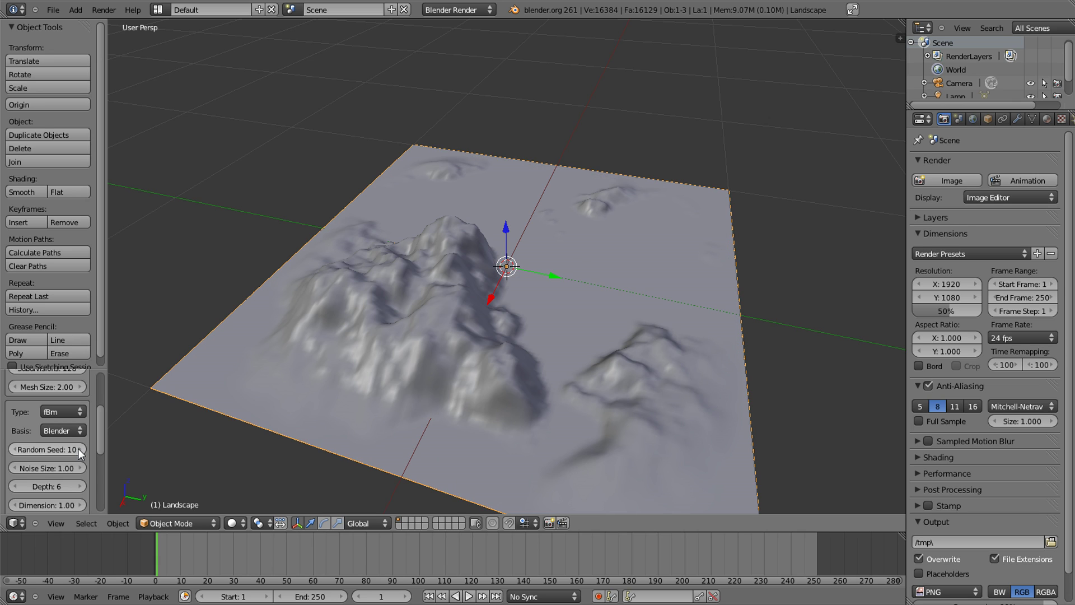
# Set the landscape's random seed to 11 and inspect the new terrain shape
pyautogui.click(80, 450)
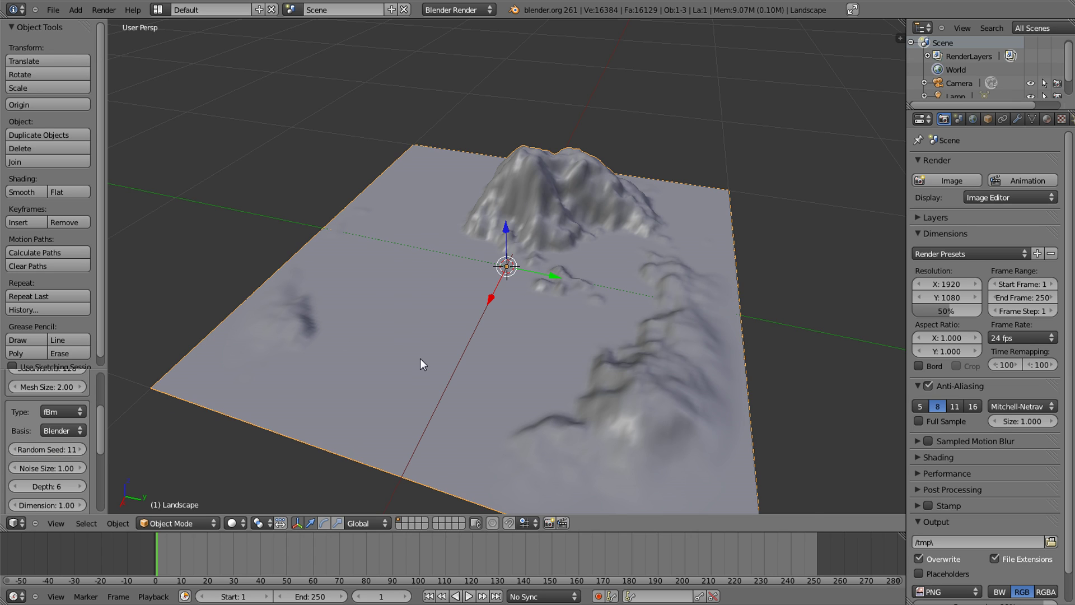
pyautogui.moveTo(420, 359); pyautogui.dragTo(534, 339, button='middle')
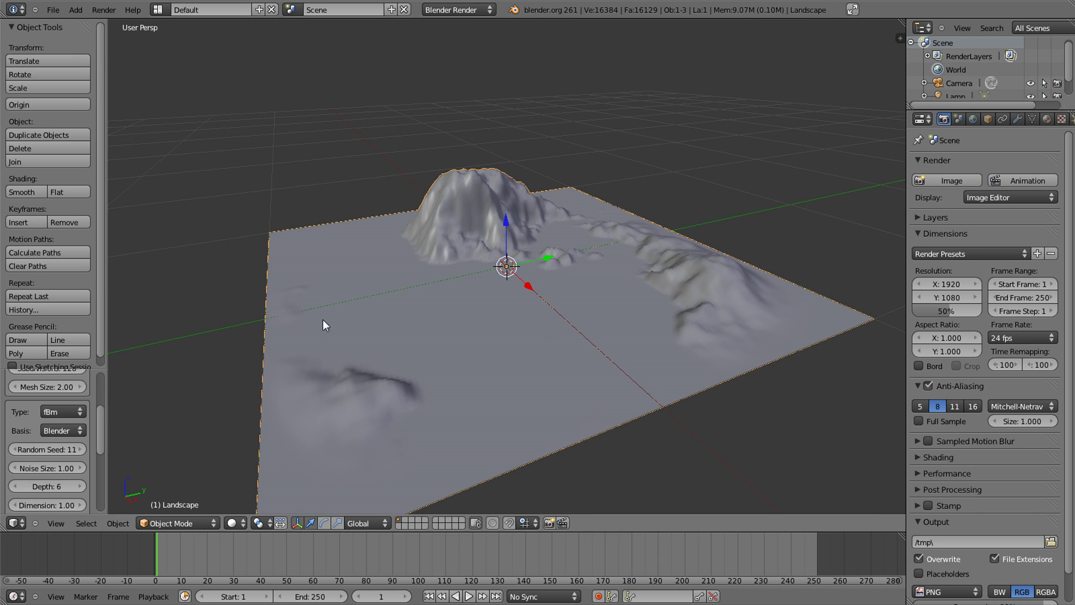
pyautogui.scroll(-1, 555, 370)
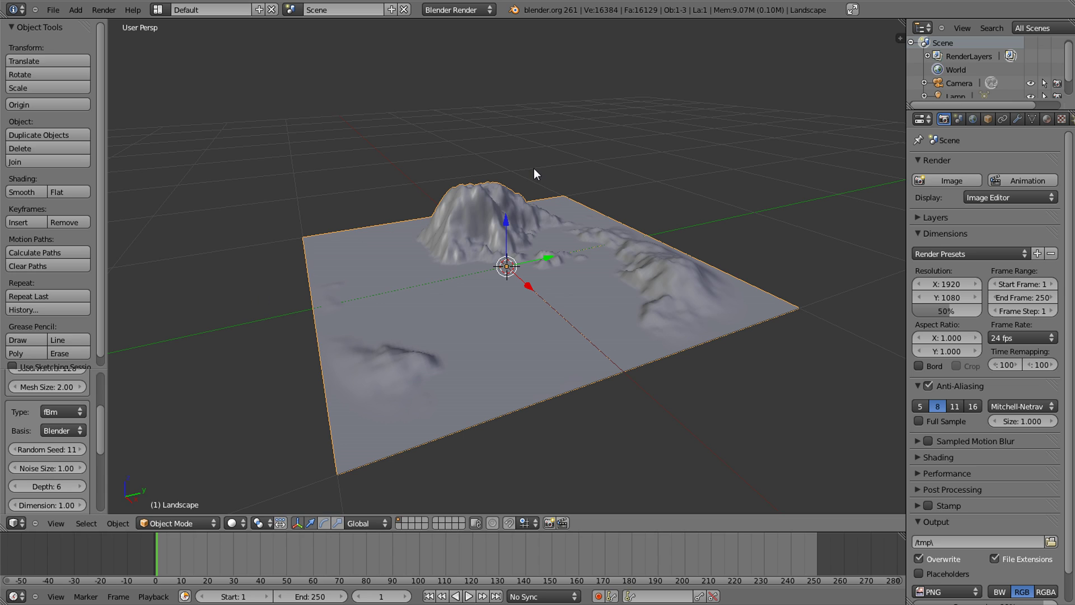
pyautogui.scroll(-5, 443, 290)
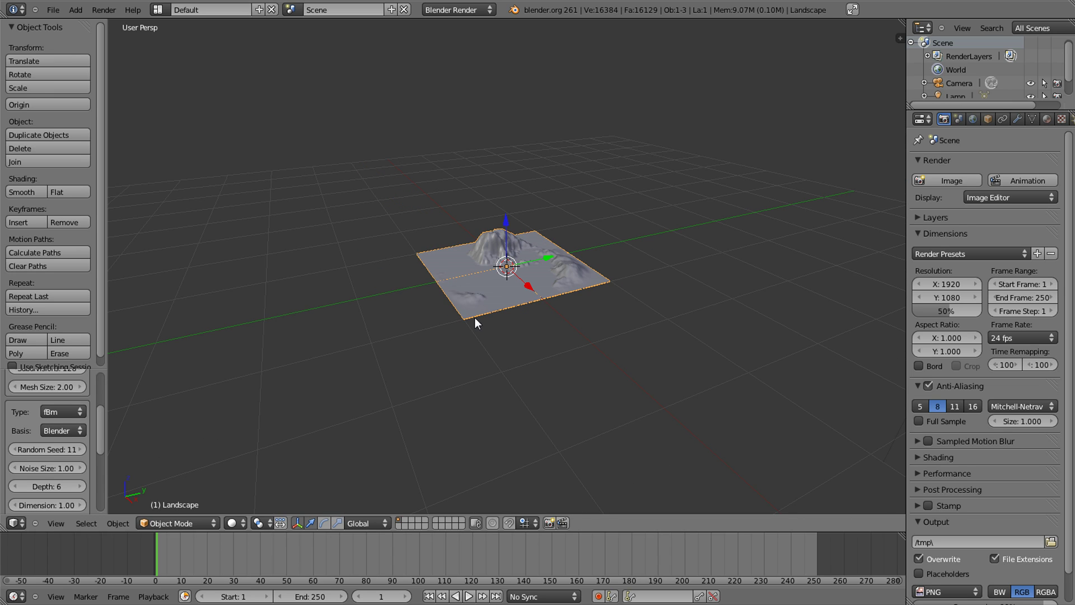
pyautogui.hotkey('shift', 'a')
pyautogui.moveTo(475, 318)
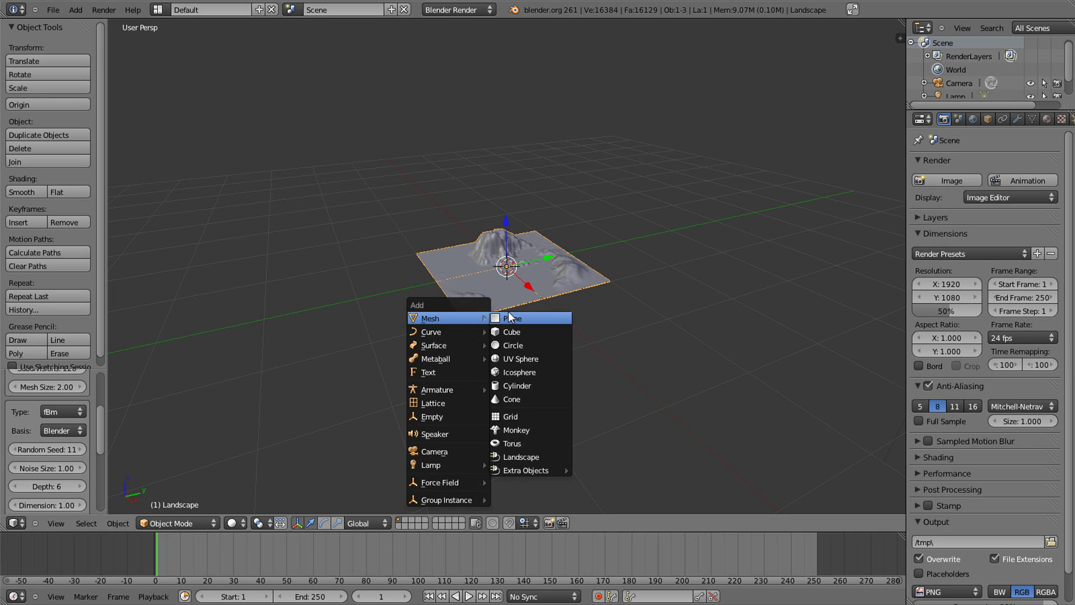
pyautogui.click(518, 318)
pyautogui.press('x')
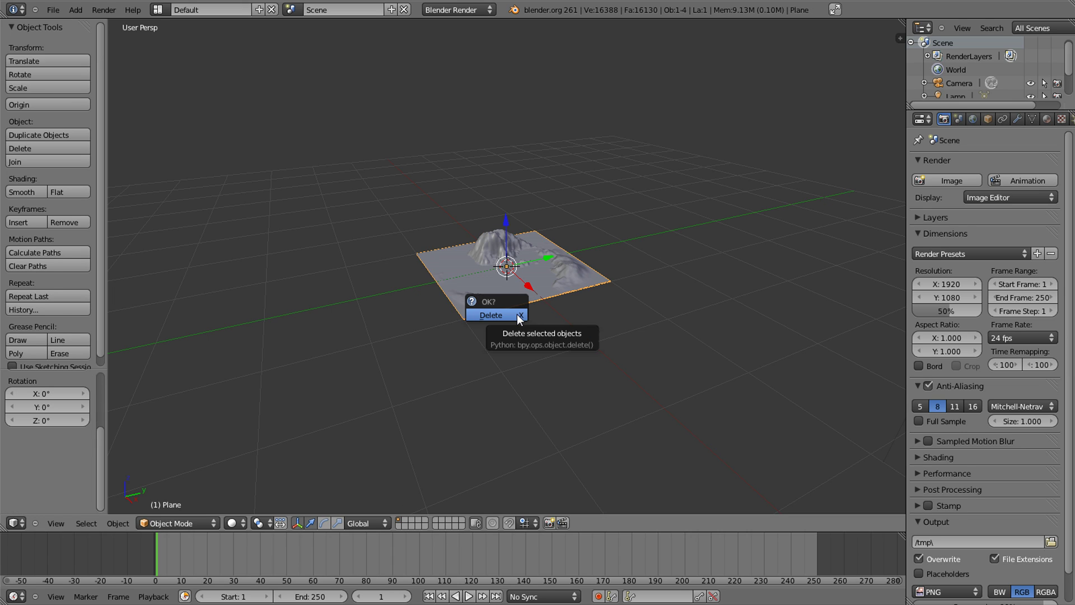
pyautogui.click(517, 318)
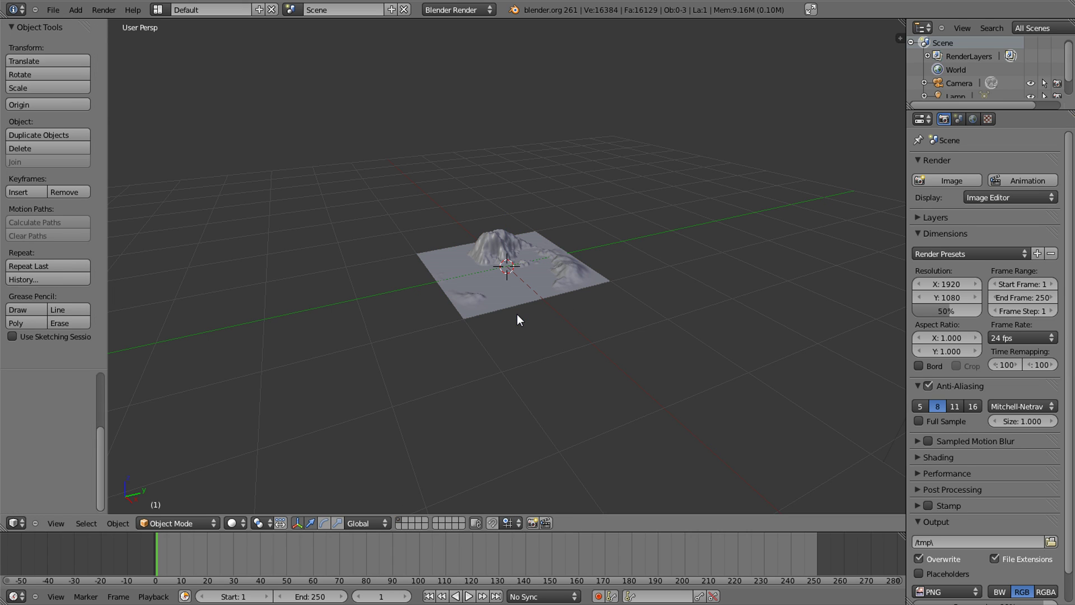
# Scale the landscape mesh uniformly by a factor of 100
pyautogui.rightClick(536, 280)
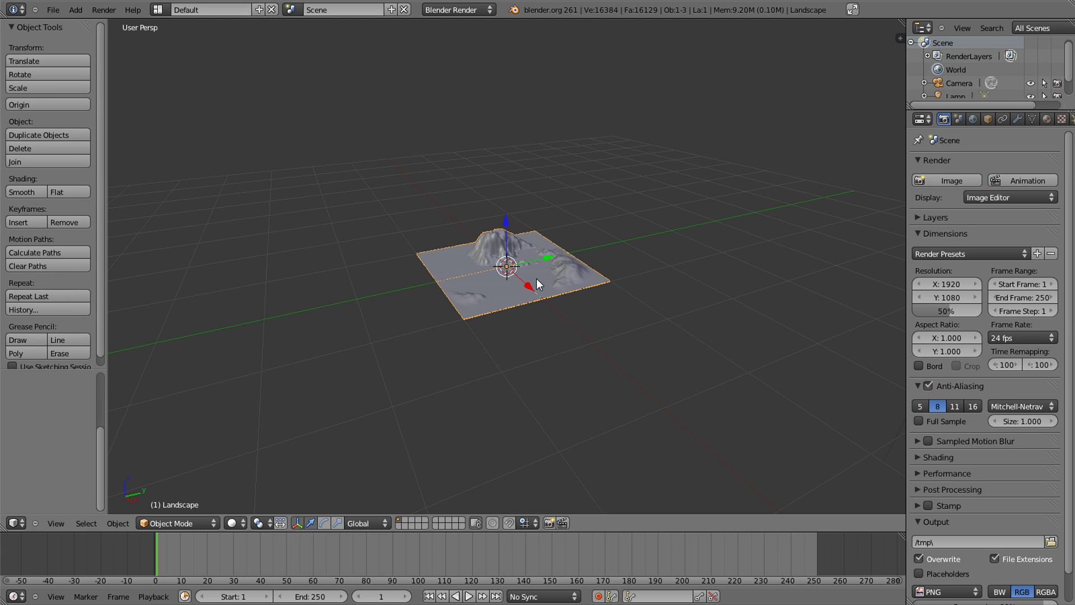
pyautogui.press('s')
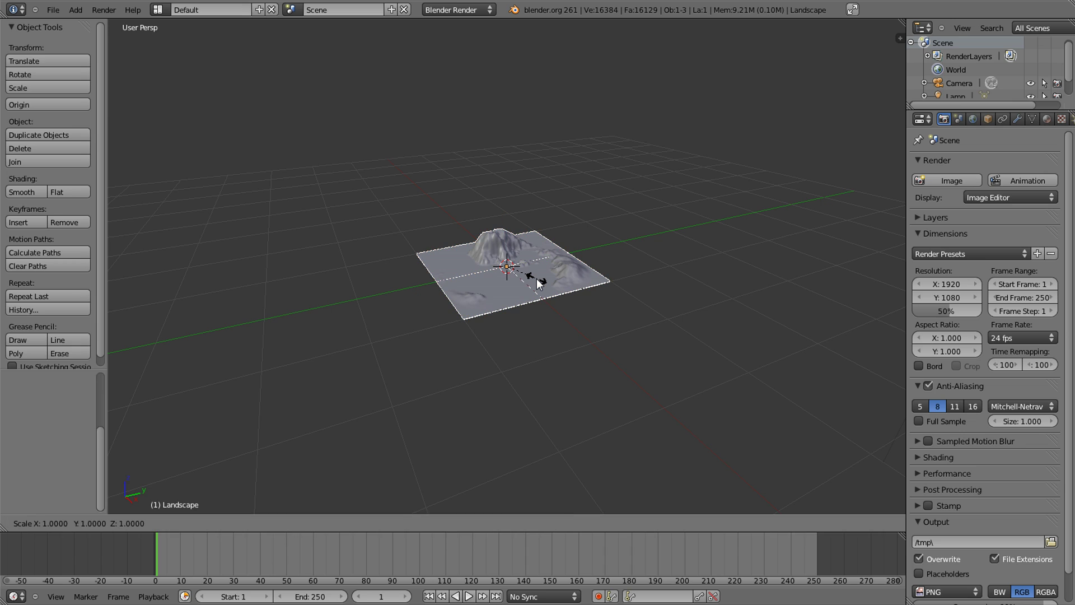
pyautogui.write('10')
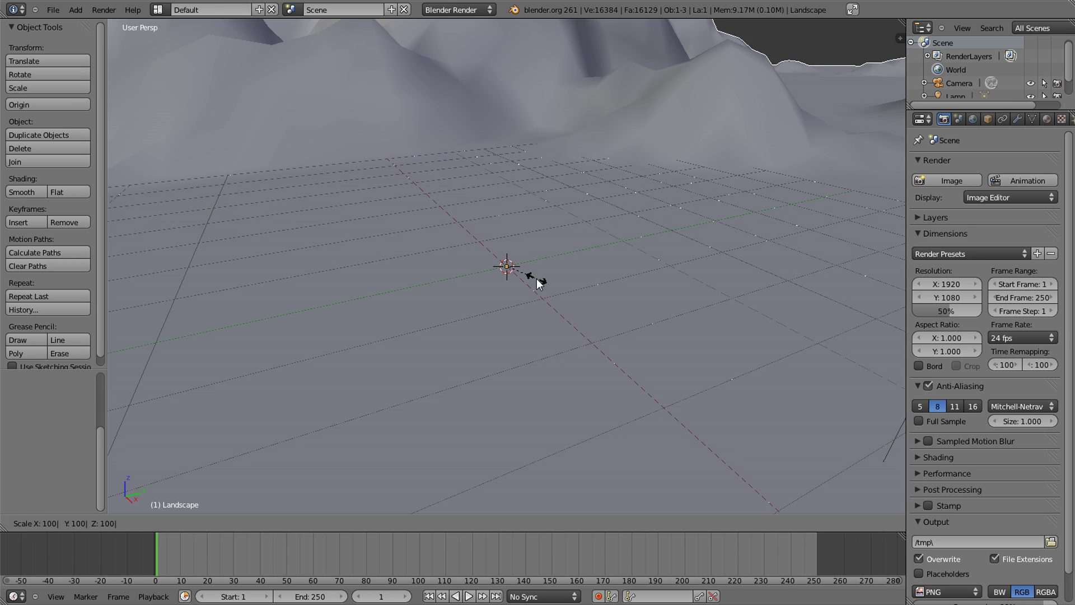
pyautogui.press('Return')
pyautogui.scroll(-12, 581, 180)
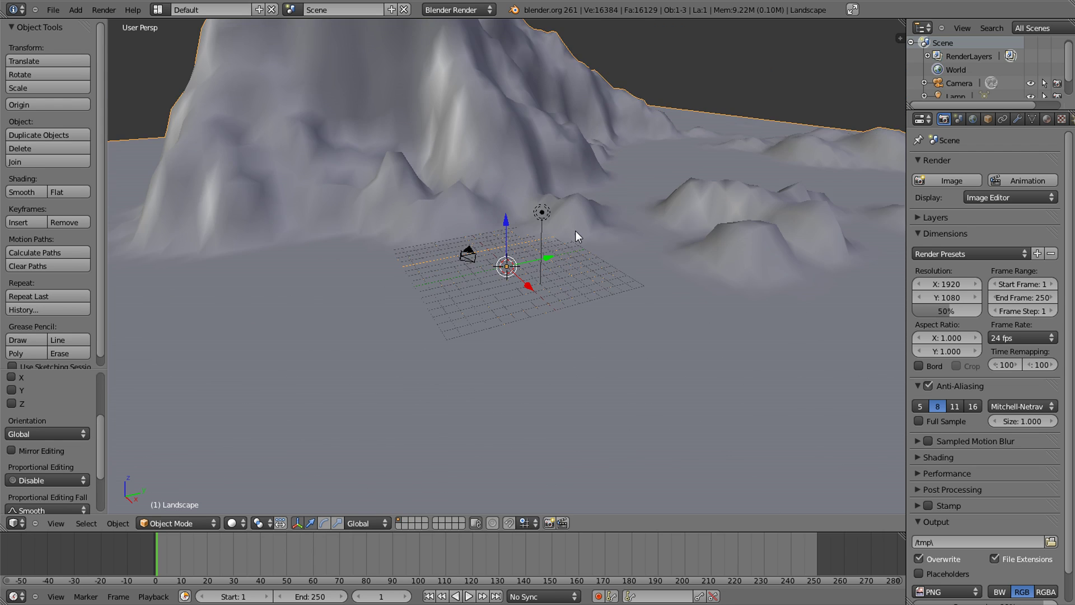
pyautogui.moveTo(569, 256); pyautogui.dragTo(600, 318, button='middle')
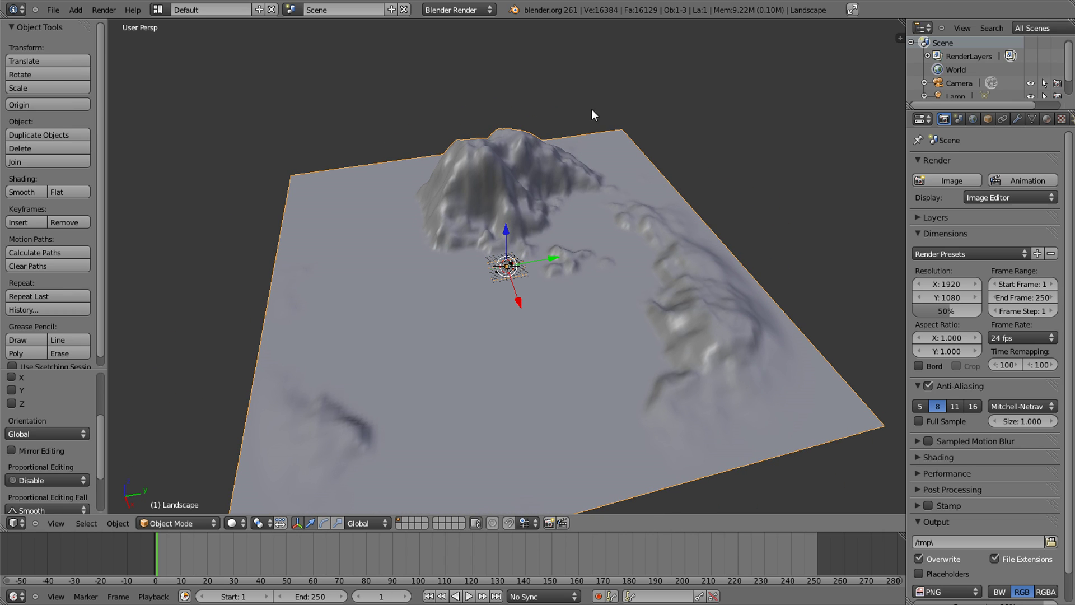
# Start saving the scene as a new file and create a folder named Blender Game Tutorial in Documents
pyautogui.click(56, 11)
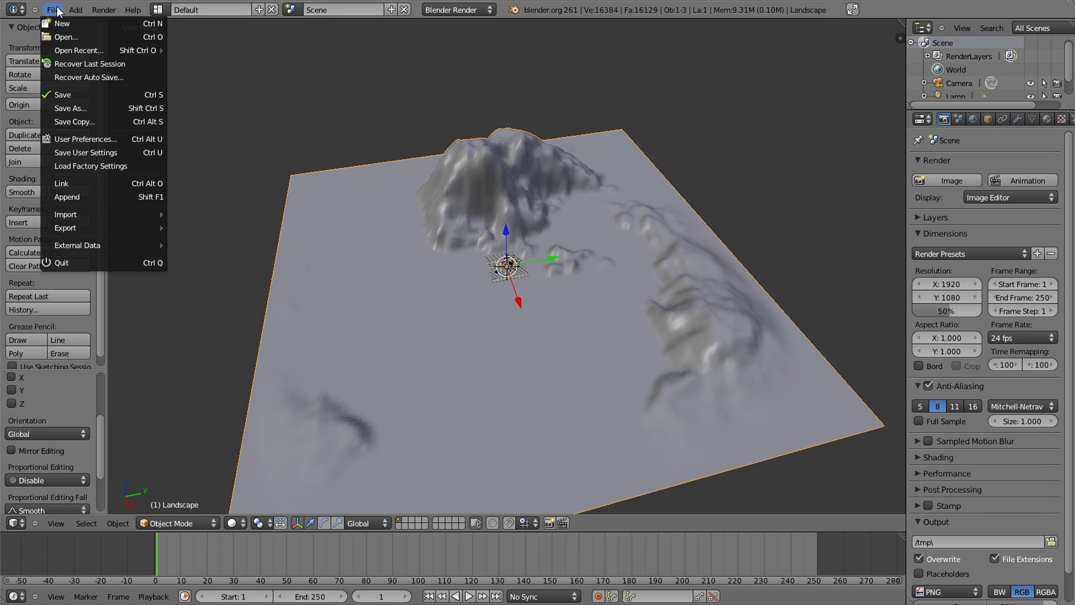
pyautogui.click(85, 107)
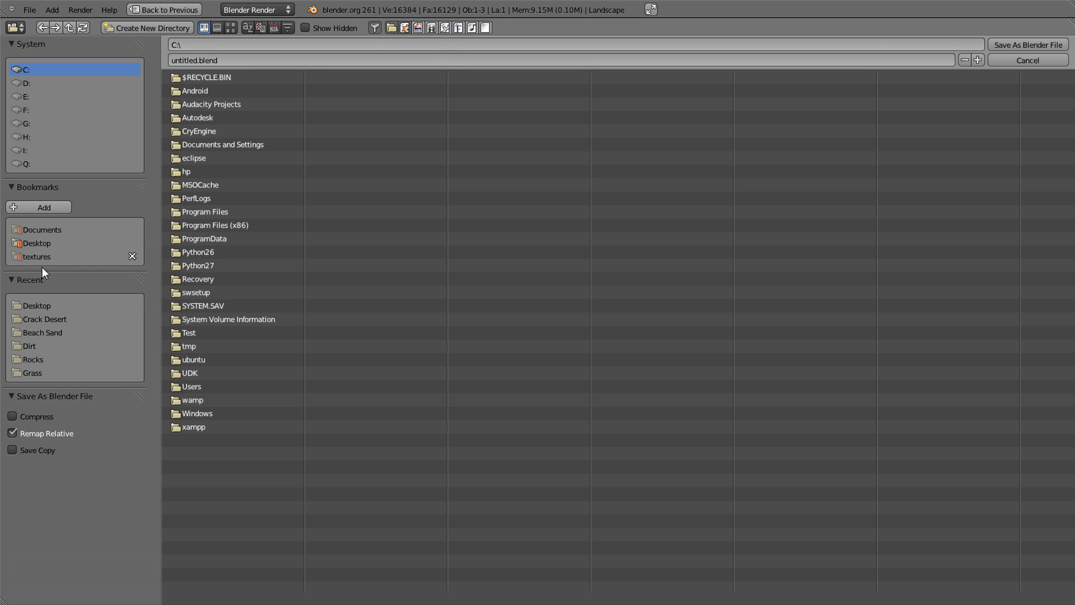
pyautogui.click(39, 231)
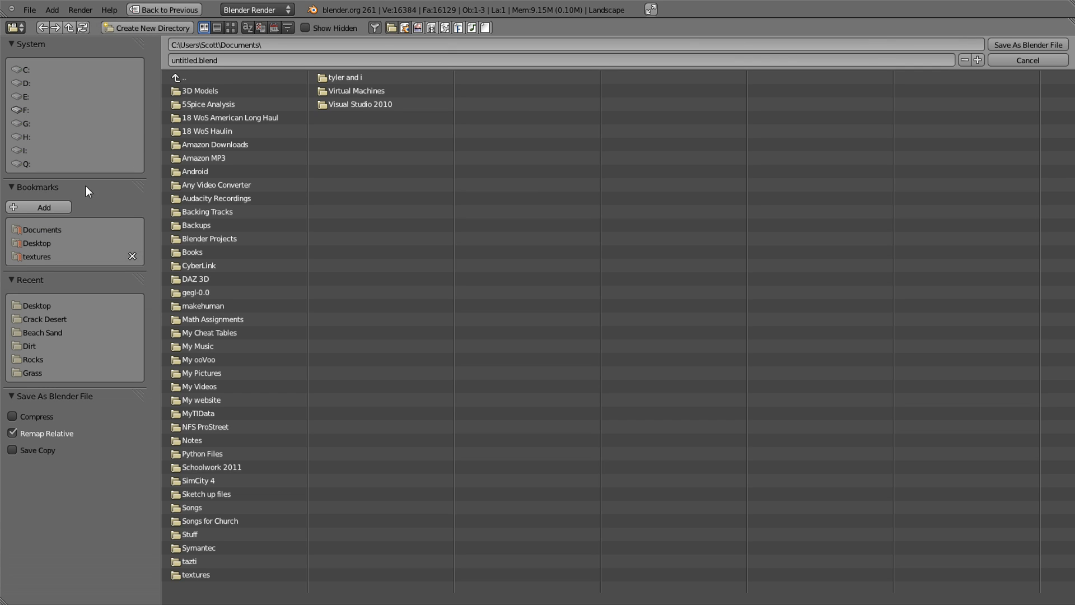
pyautogui.click(153, 26)
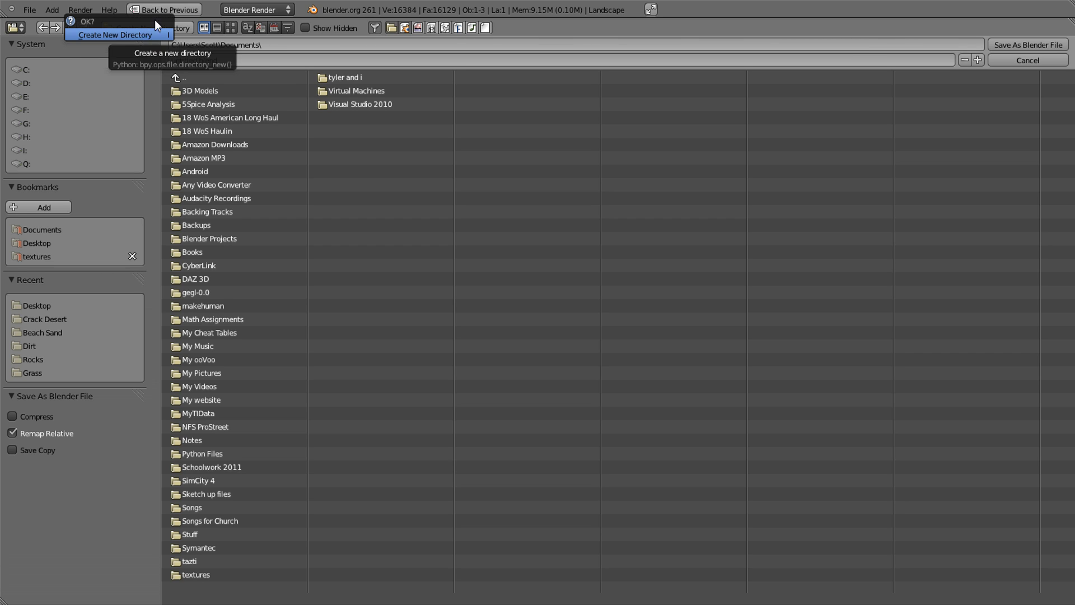
pyautogui.click(156, 31)
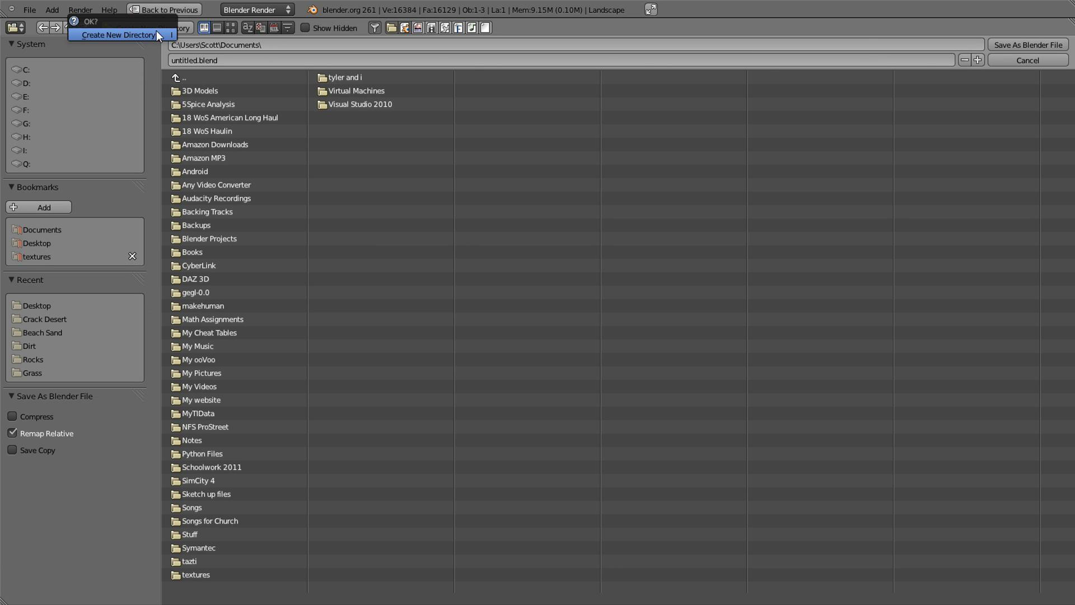
pyautogui.click(156, 30)
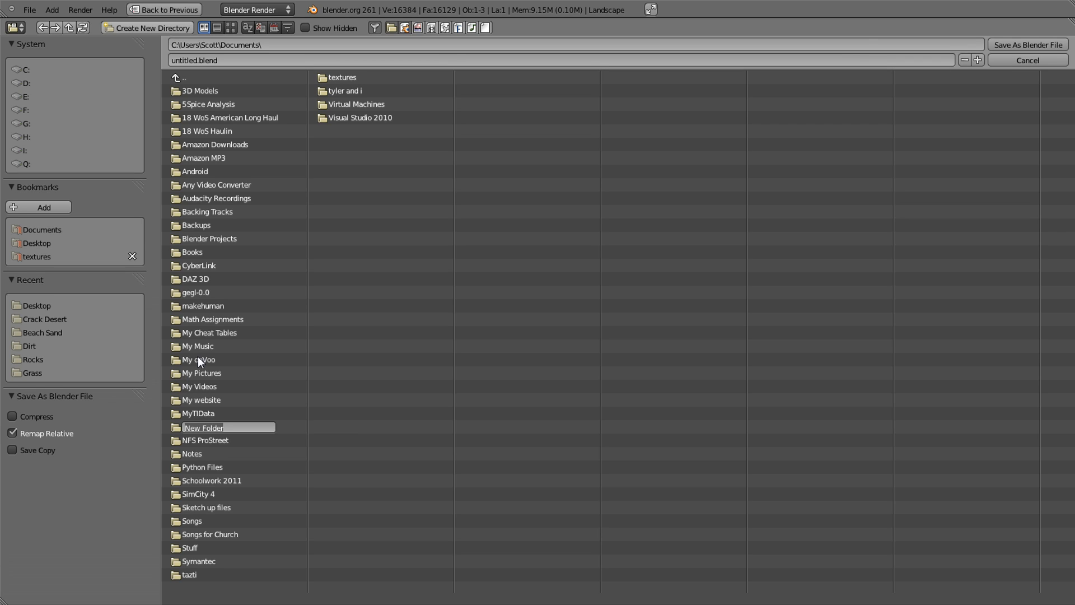
pyautogui.write('Blend')
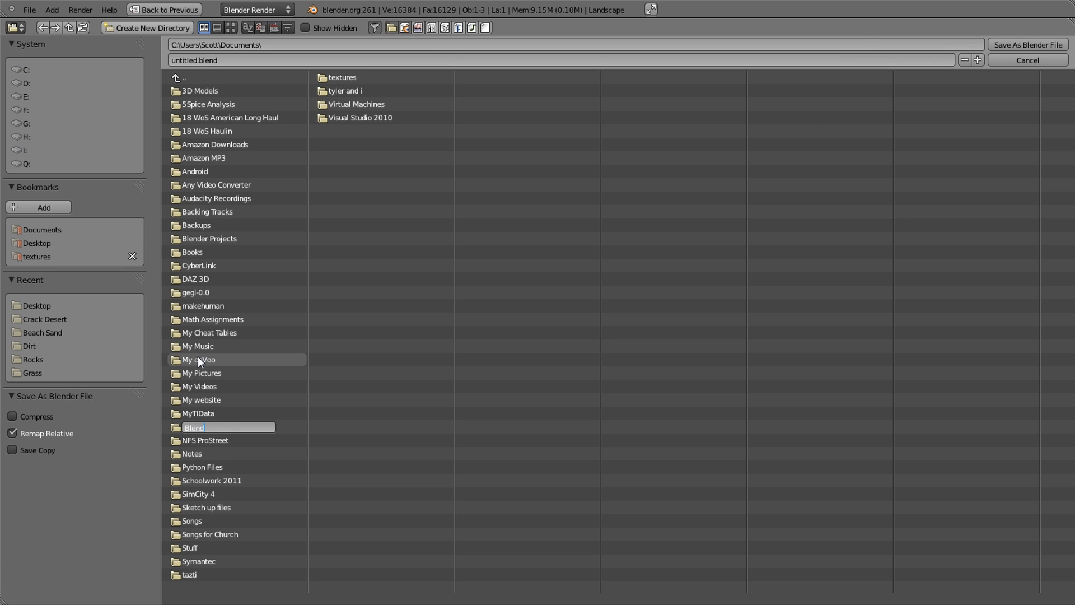
pyautogui.write('er Game Toutoria')
pyautogui.press('Return')
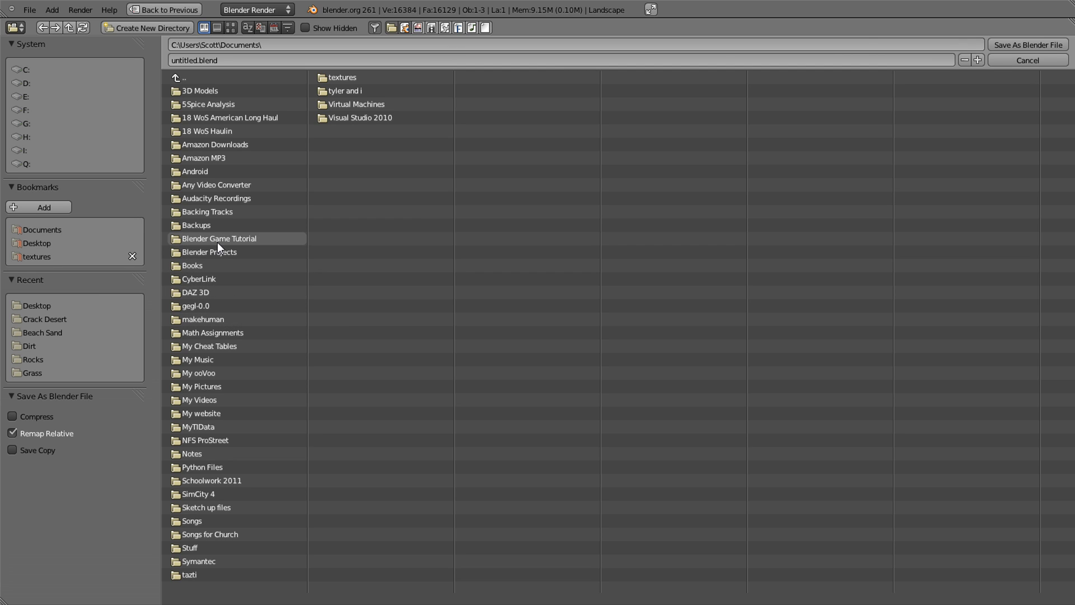
# Create a subfolder named World 001 inside the Blender Game Tutorial folder
pyautogui.click(242, 241)
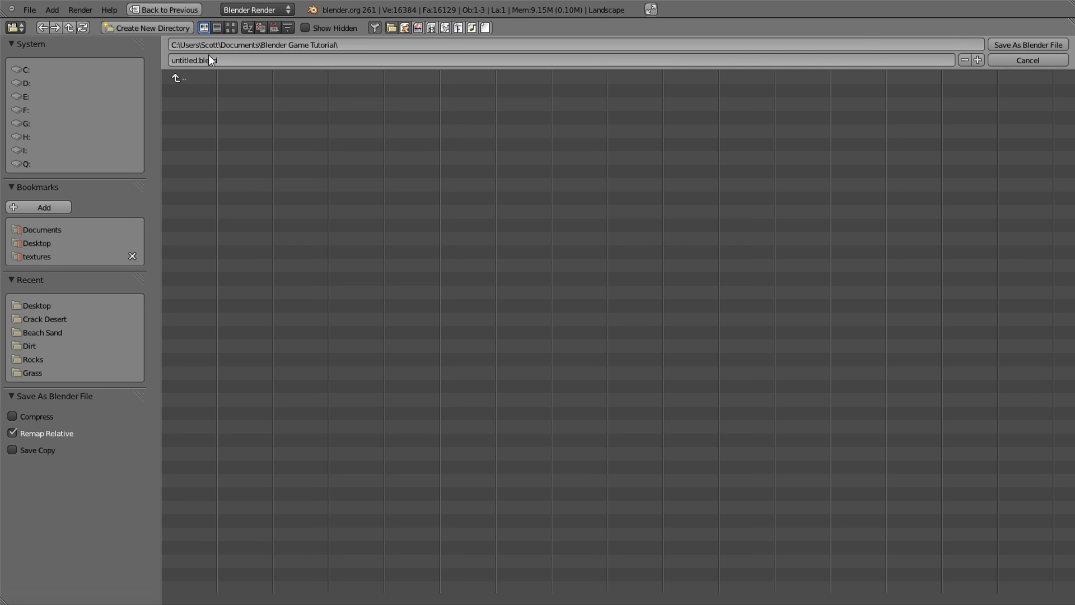
pyautogui.click(143, 29)
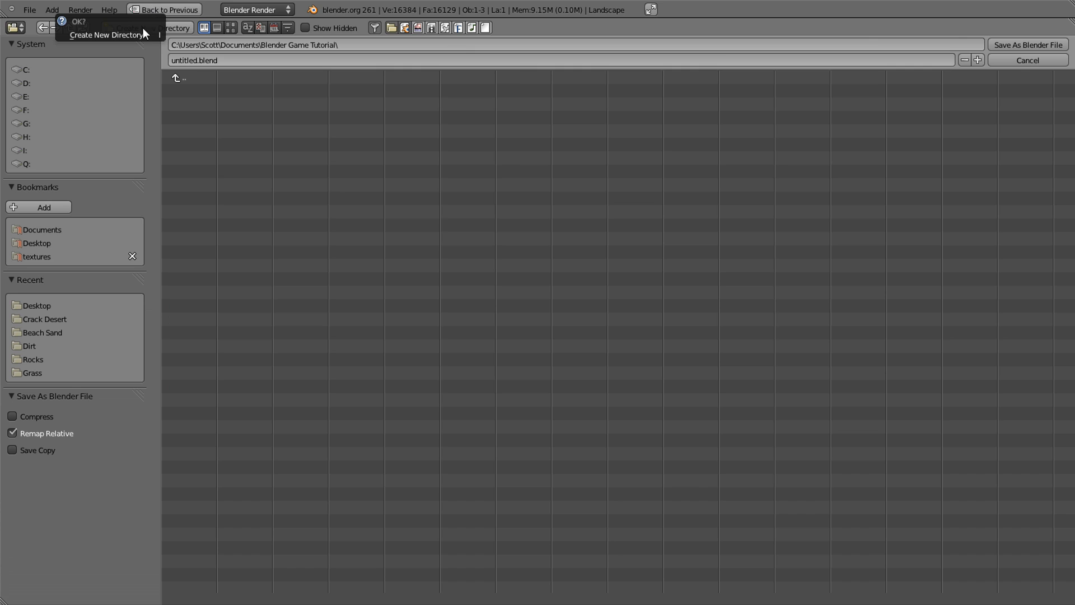
pyautogui.click(144, 32)
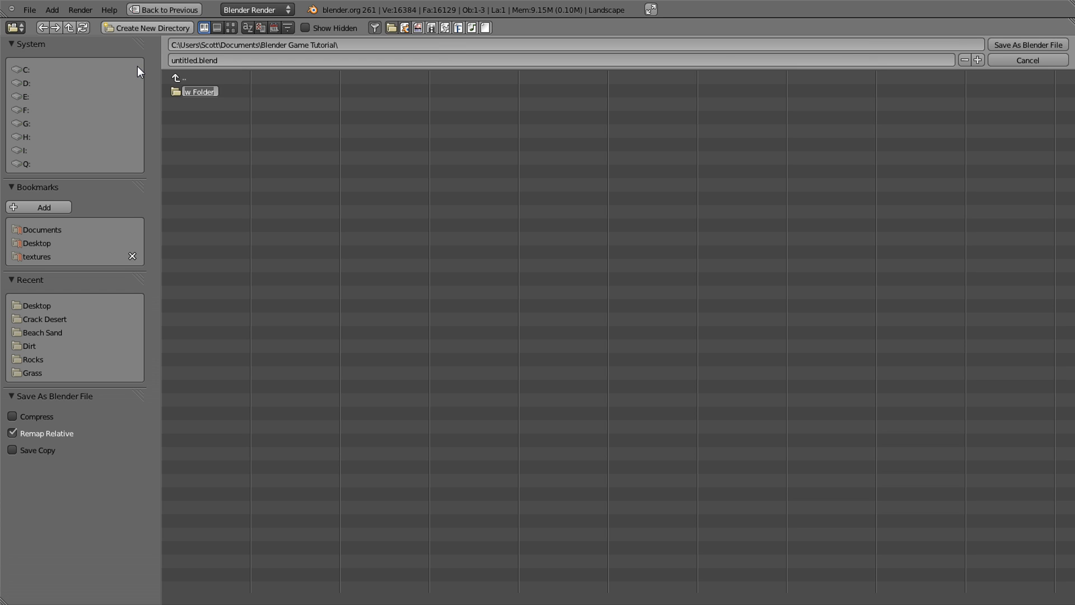
pyautogui.write('World 001')
pyautogui.press('Return')
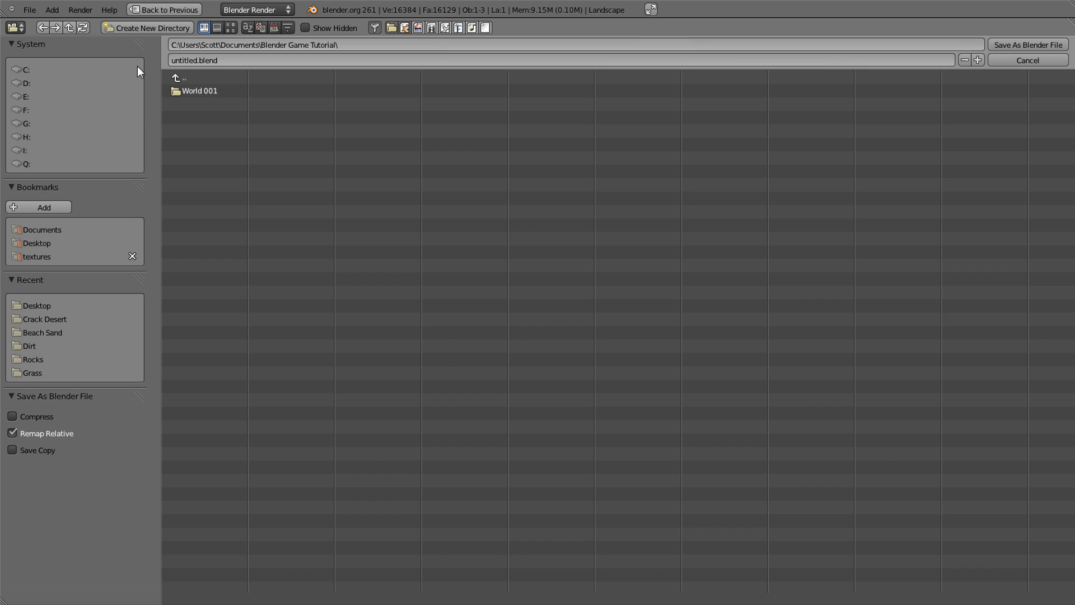
# Save the scene under a new file name in the World 001 folder
pyautogui.doubleClick(172, 89)
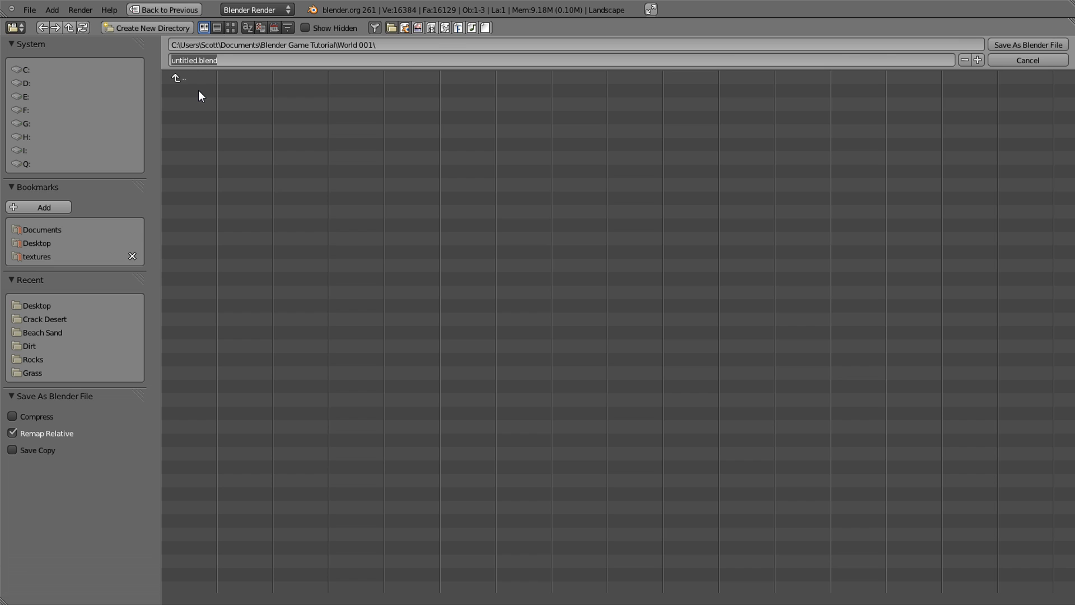
pyautogui.write('w')
pyautogui.click(1043, 44)
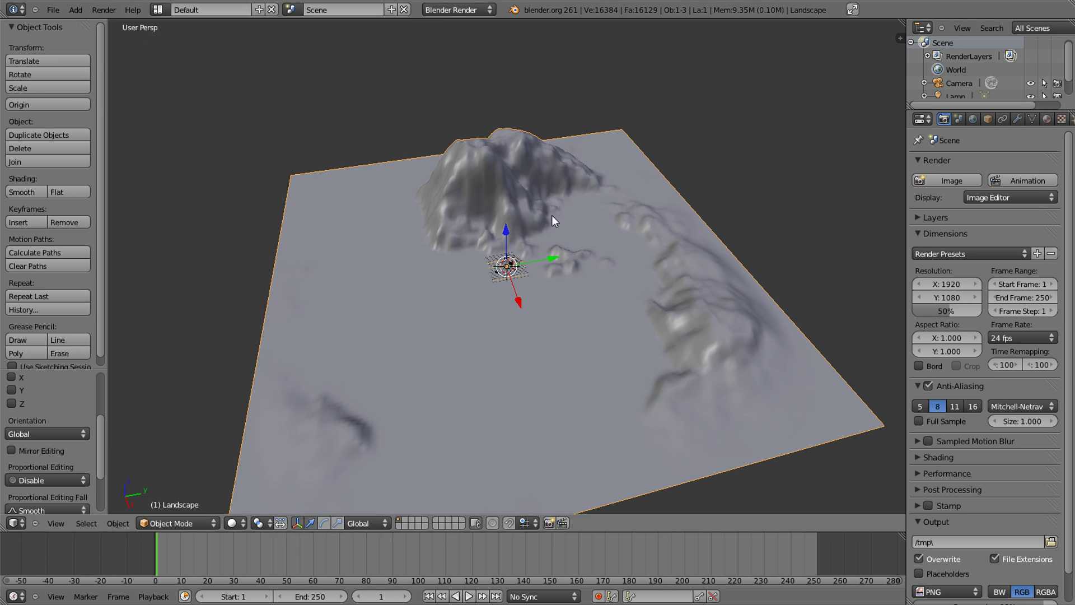
pyautogui.moveTo(552, 215); pyautogui.dragTo(597, 329, button='middle')
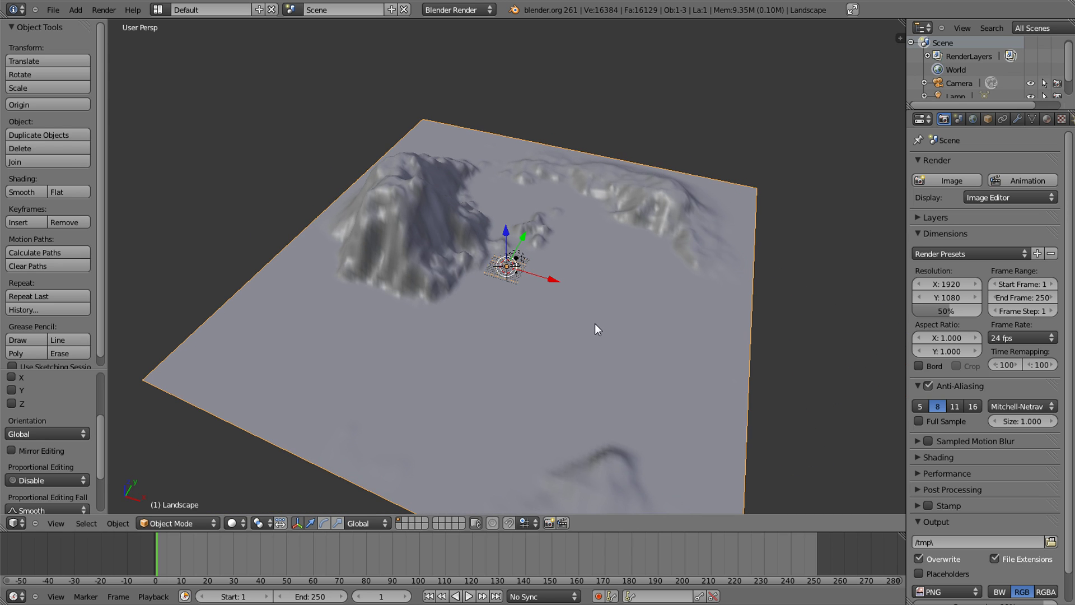
pyautogui.moveTo(596, 327); pyautogui.dragTo(530, 320, button='middle')
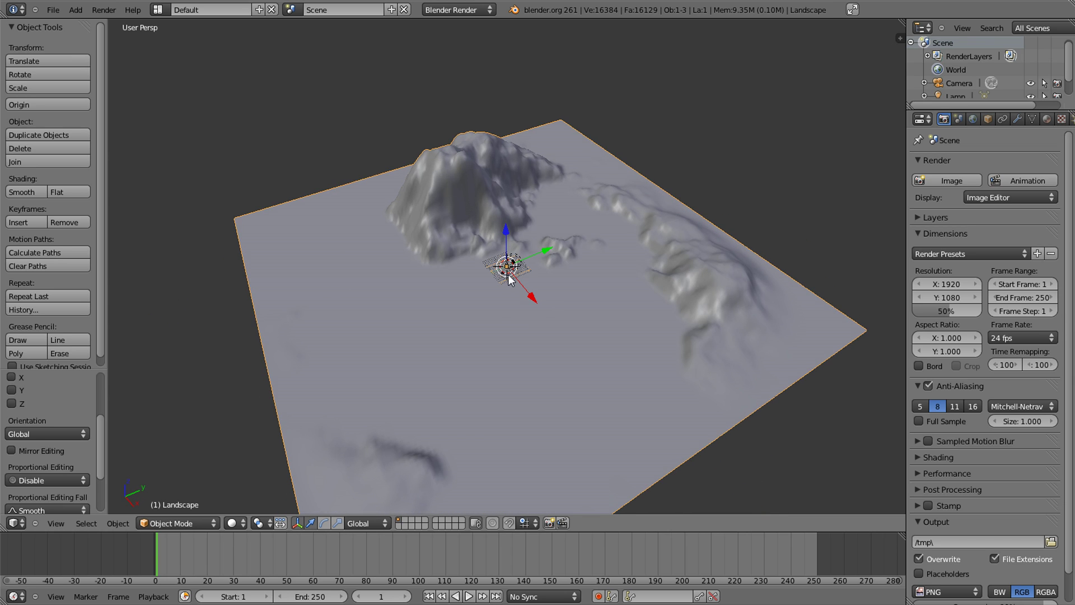